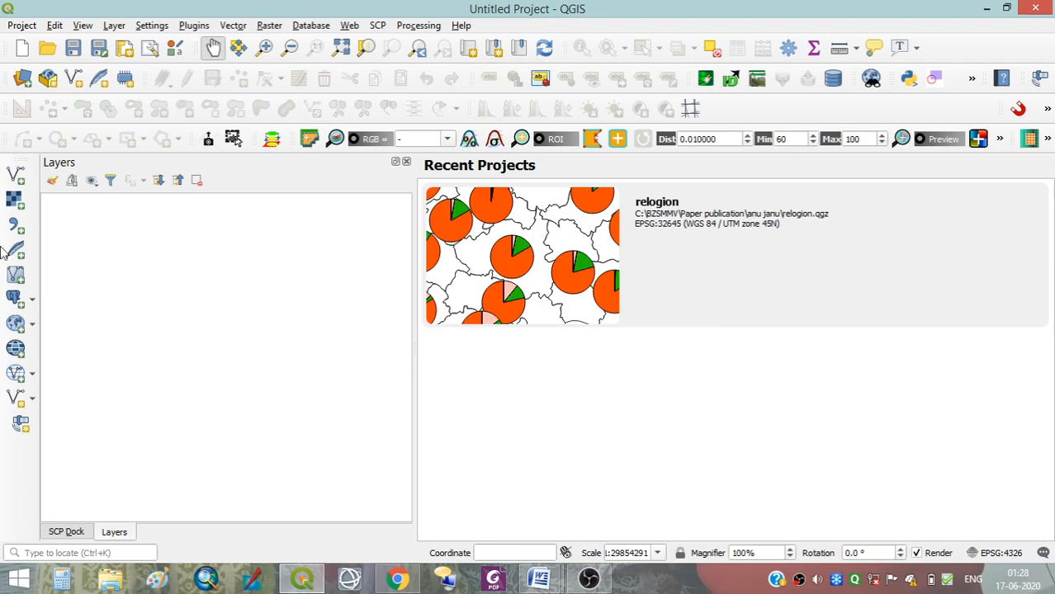
Add the bankura.tif raster from the RS_GIS folder on the Desktop as a layer and widen the map area.
click(15, 206)
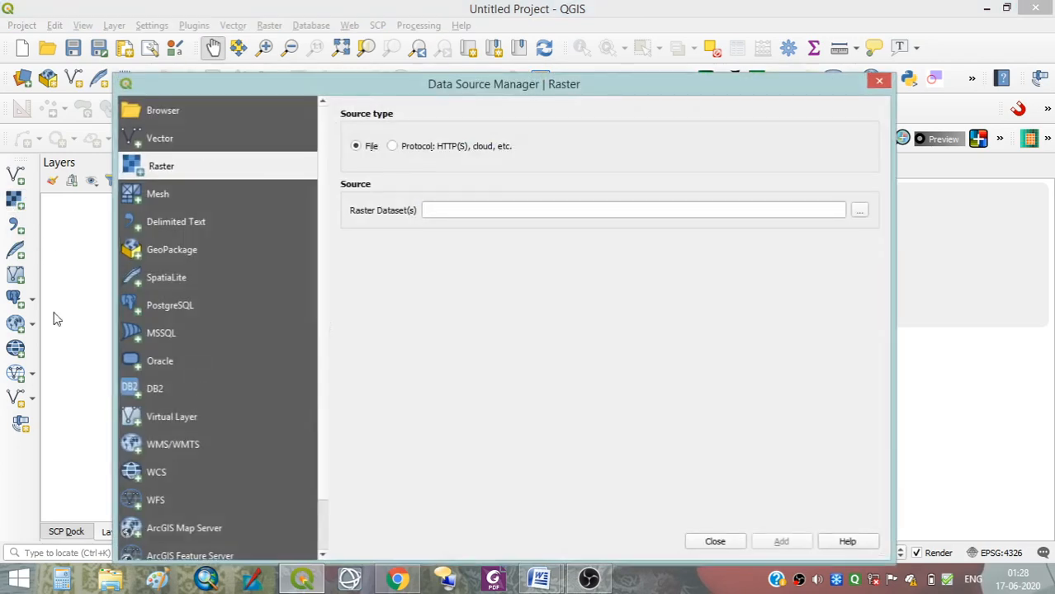
drag(429, 89, 421, 54)
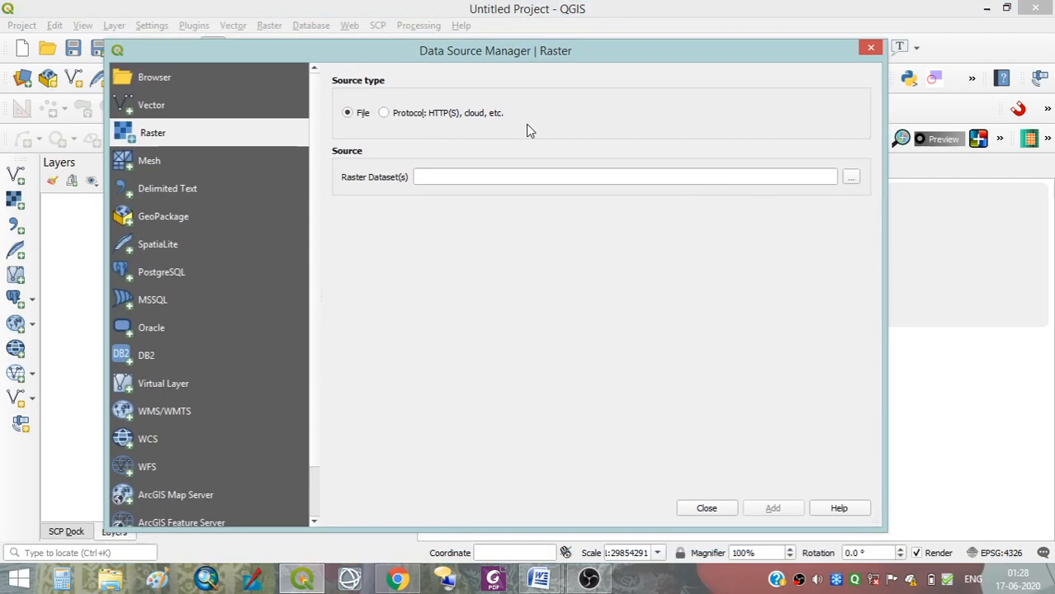
click(850, 178)
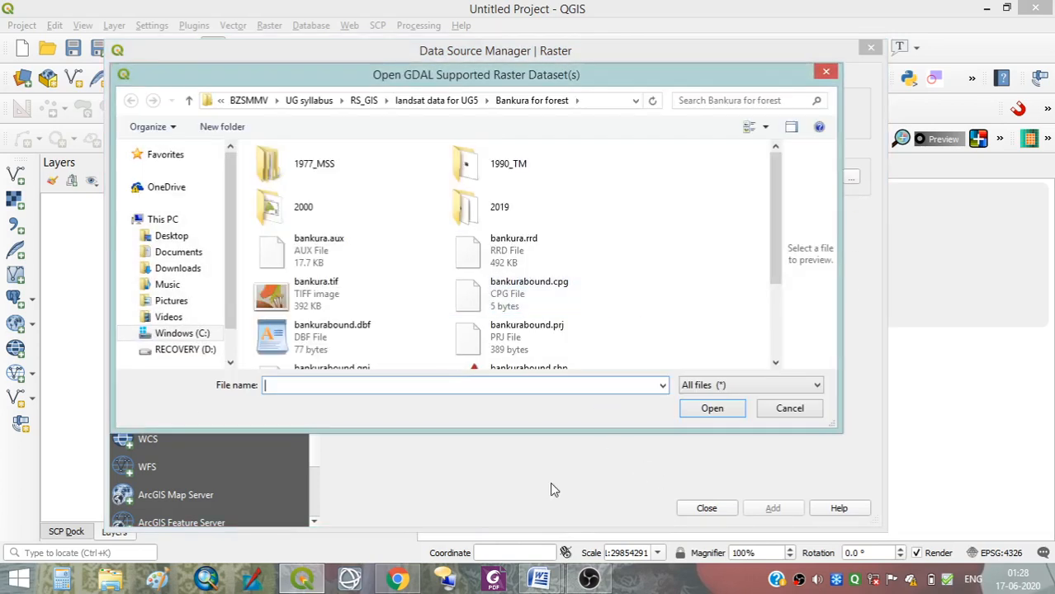
click(175, 237)
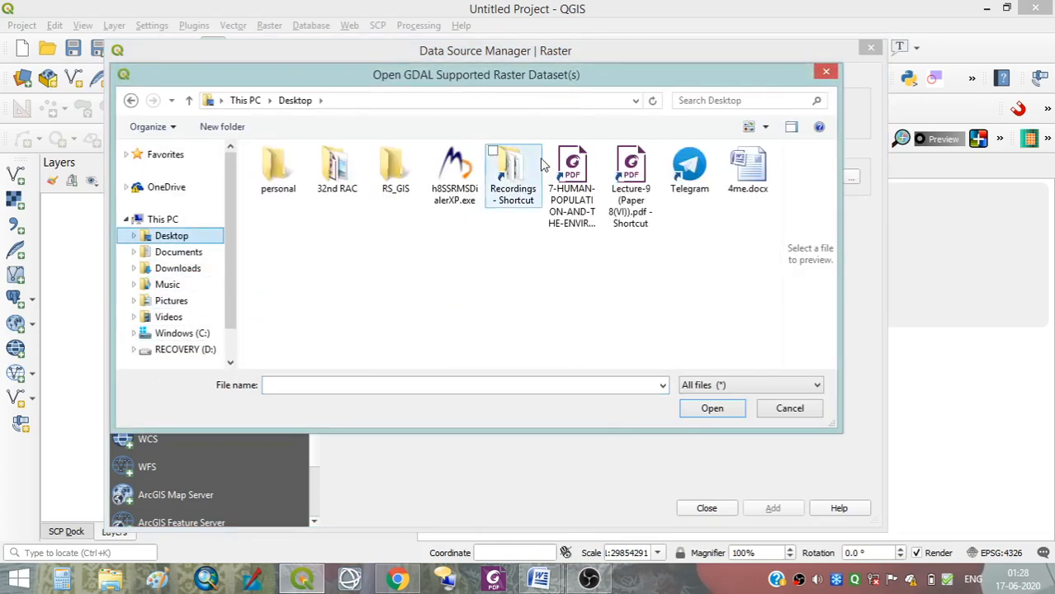
double_click(396, 173)
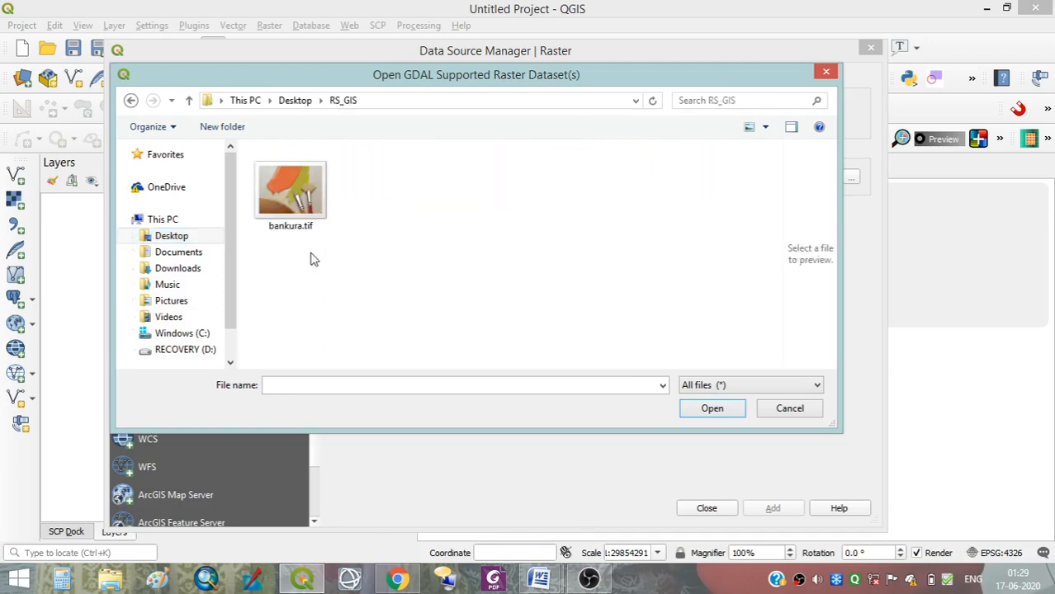
click(320, 206)
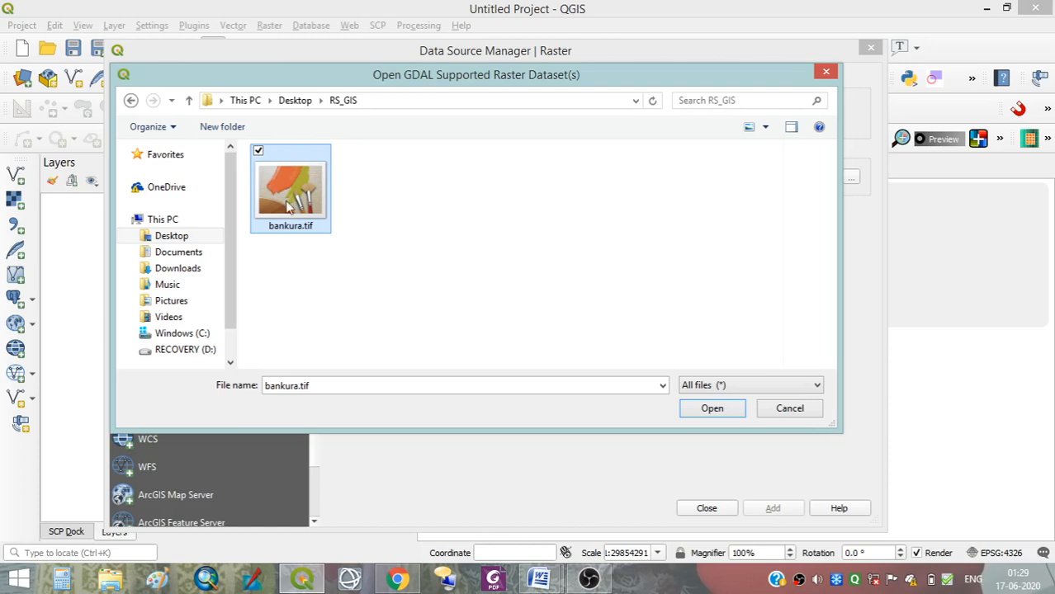
click(699, 407)
click(775, 509)
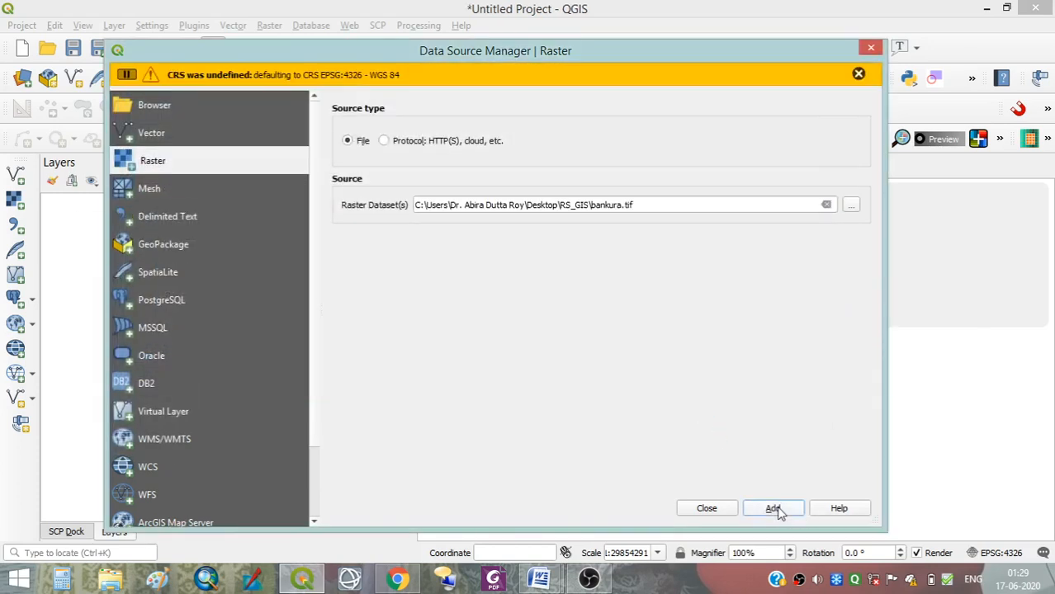
click(707, 508)
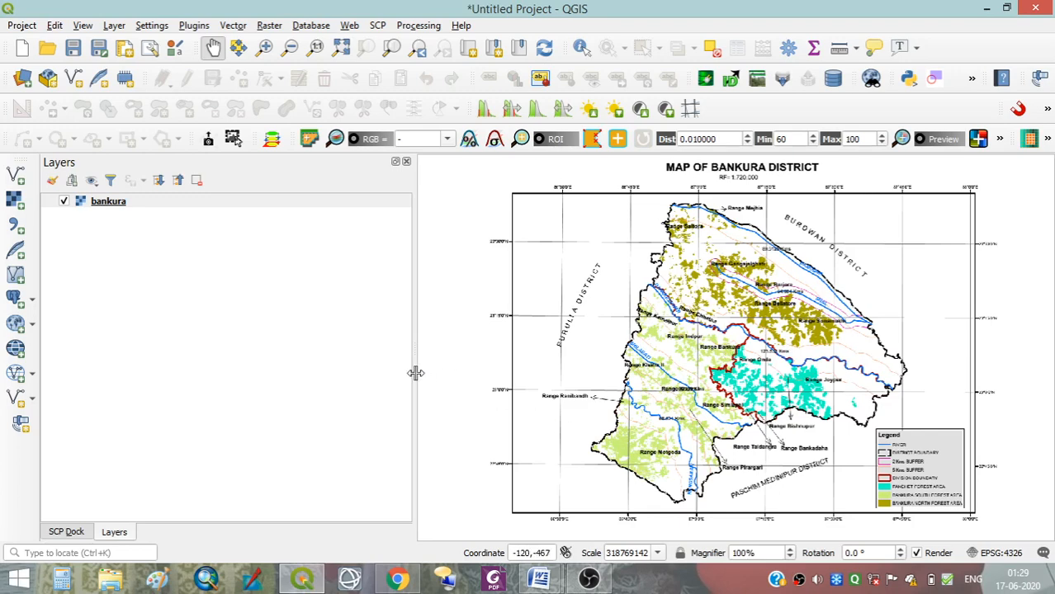
drag(414, 372, 321, 366)
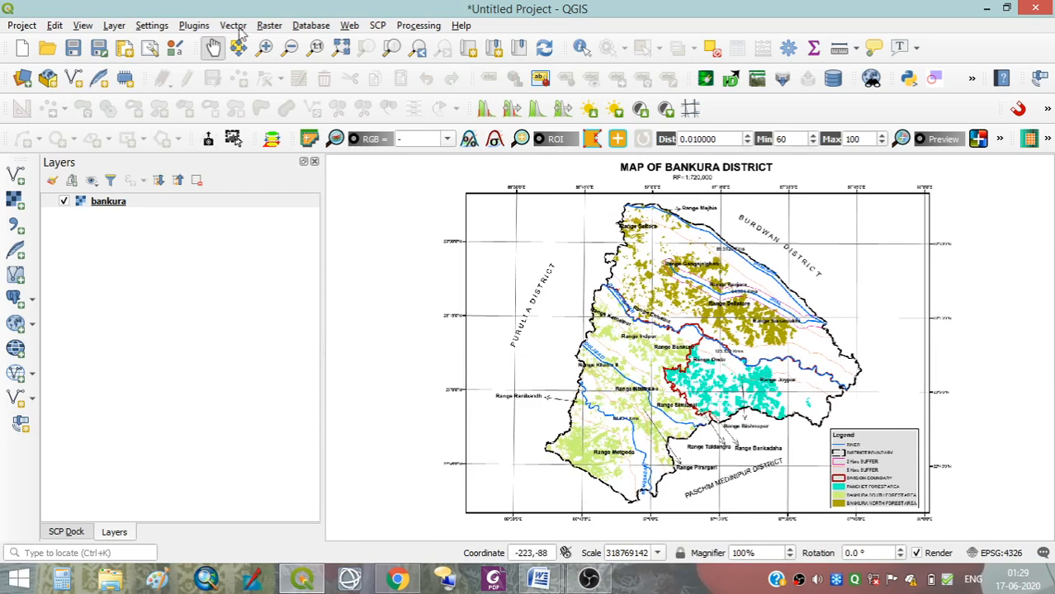
Open the Georeferencer and load bankura.tif from the RS_GIS folder on the Desktop into it.
click(268, 26)
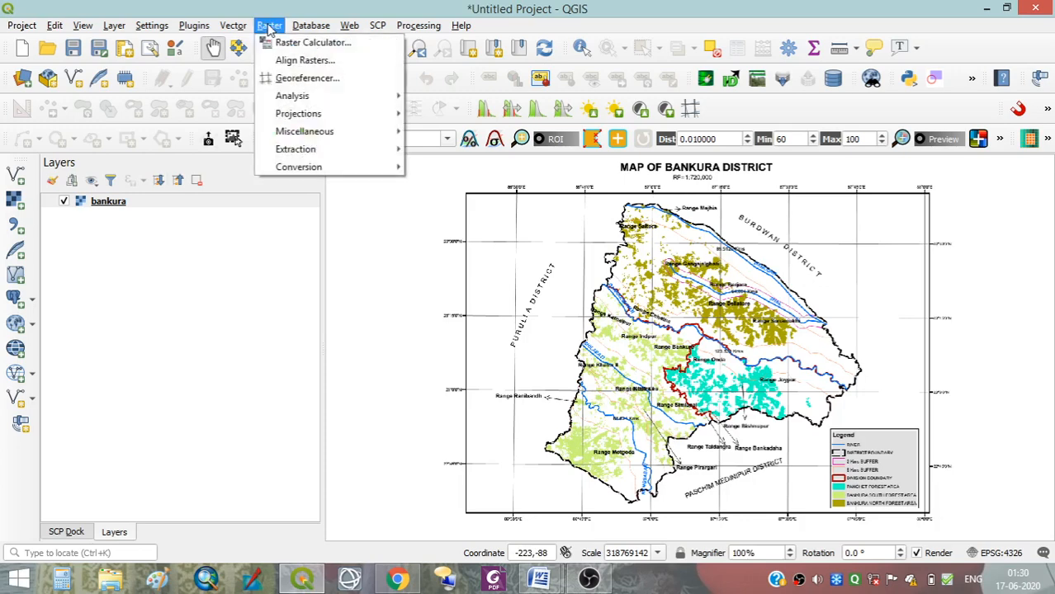
click(278, 80)
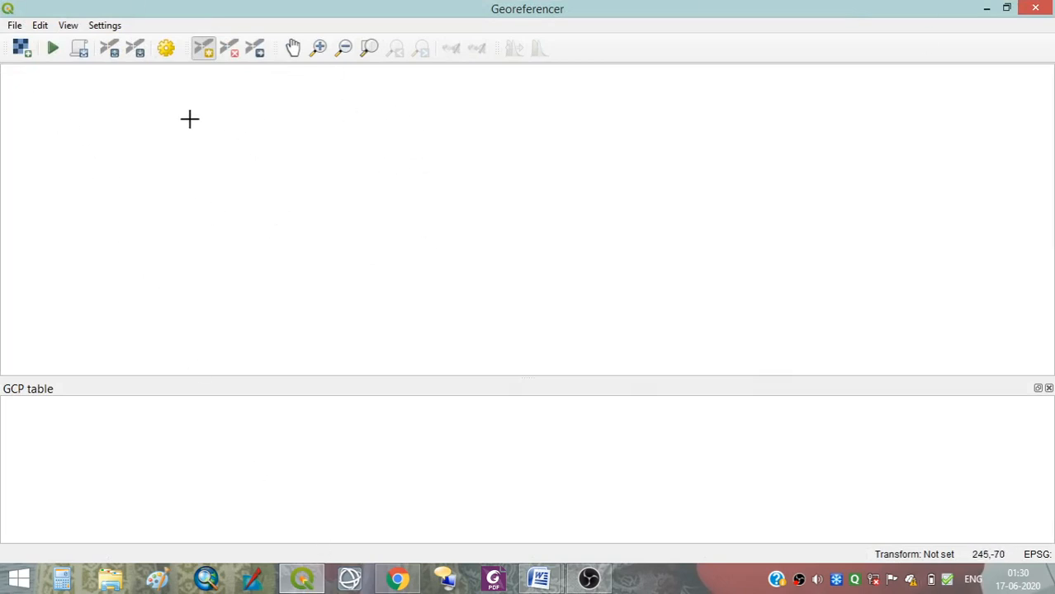
click(20, 48)
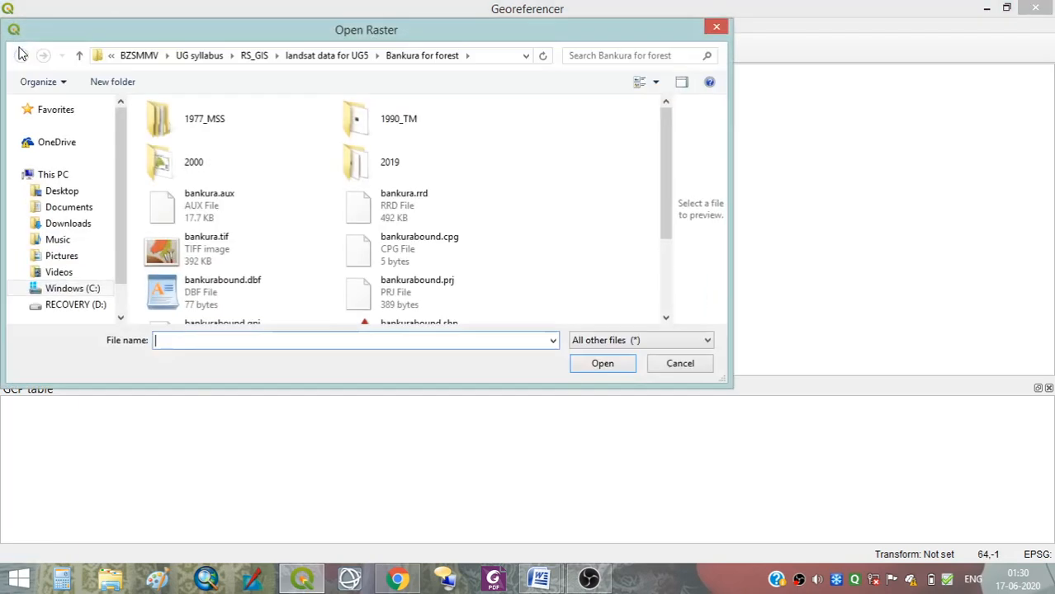
click(74, 192)
double_click(288, 147)
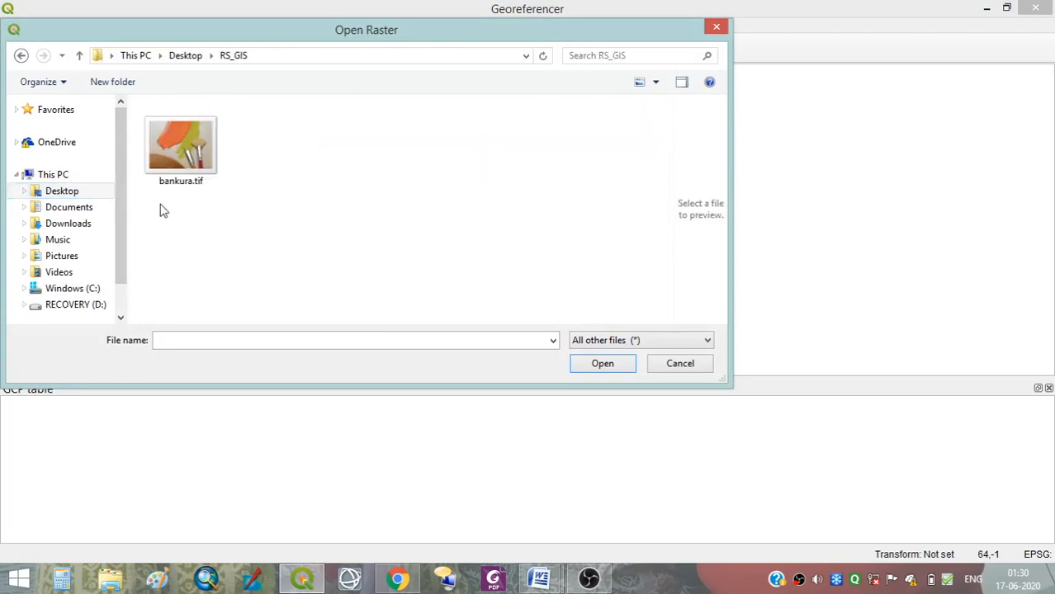
click(198, 157)
click(603, 365)
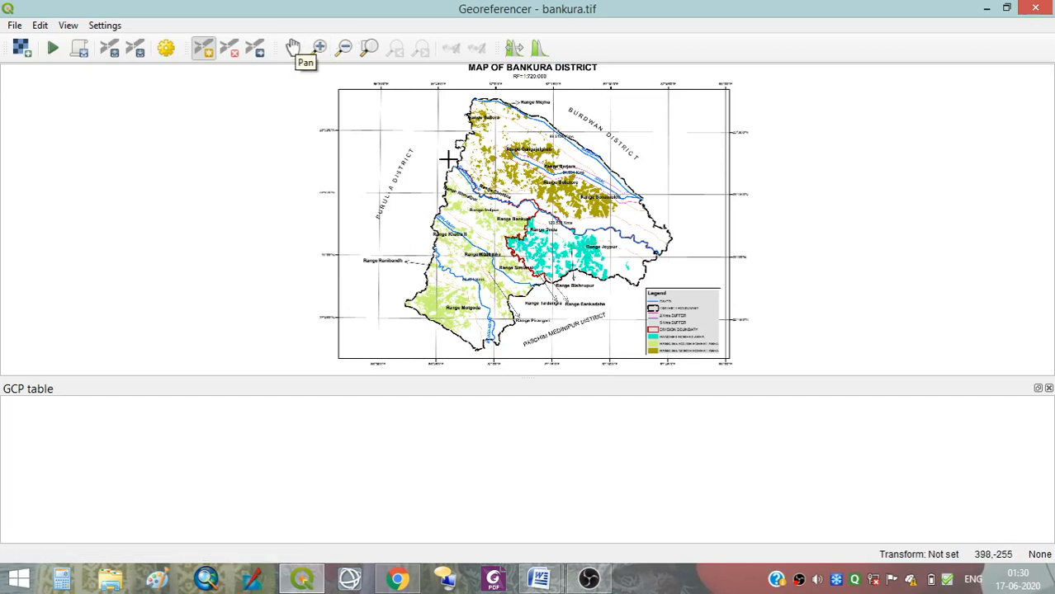
Add a control point at the 86°30'E, 23°30'N grid intersection with X/East 23.30 and Y/North 86.30.
click(206, 47)
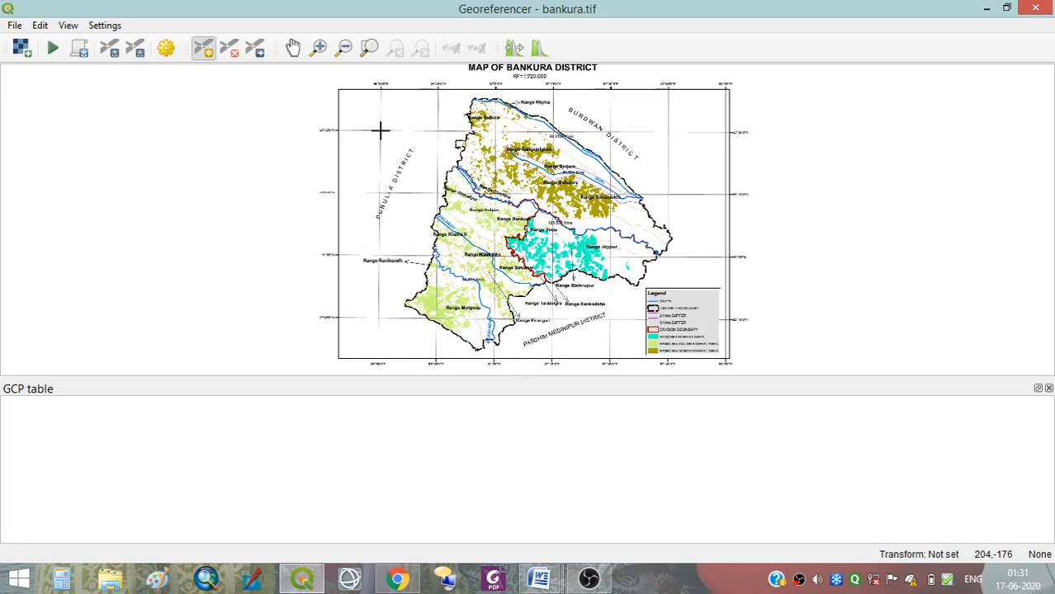
click(318, 47)
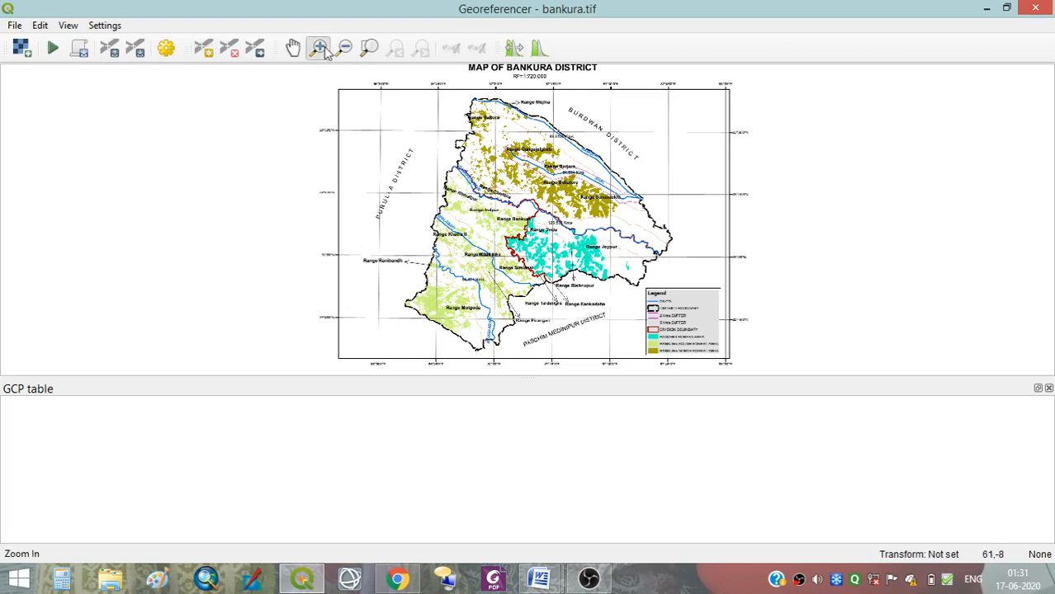
drag(325, 73, 423, 170)
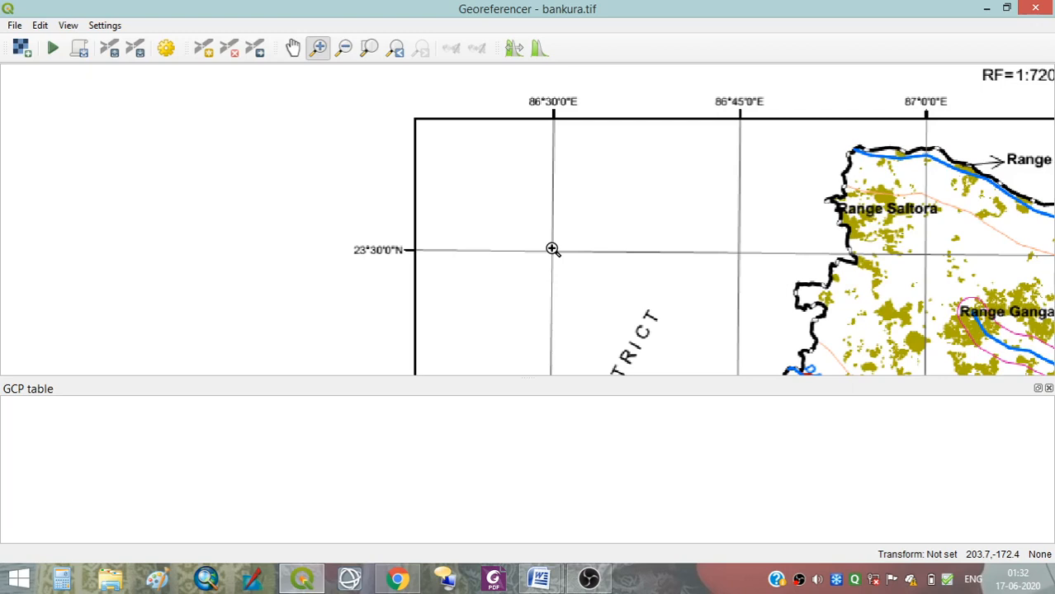
click(203, 53)
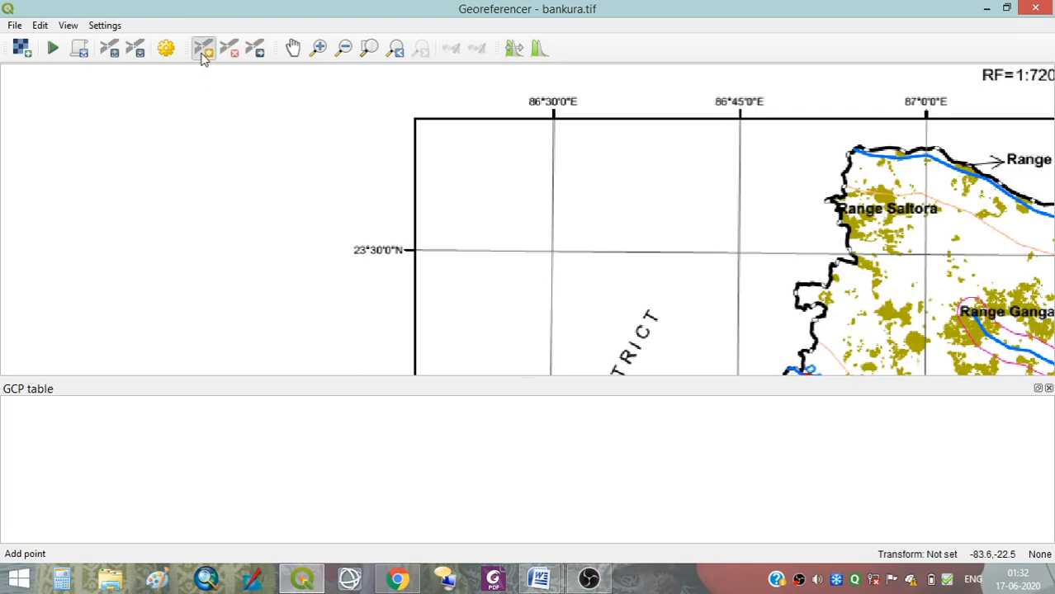
click(553, 253)
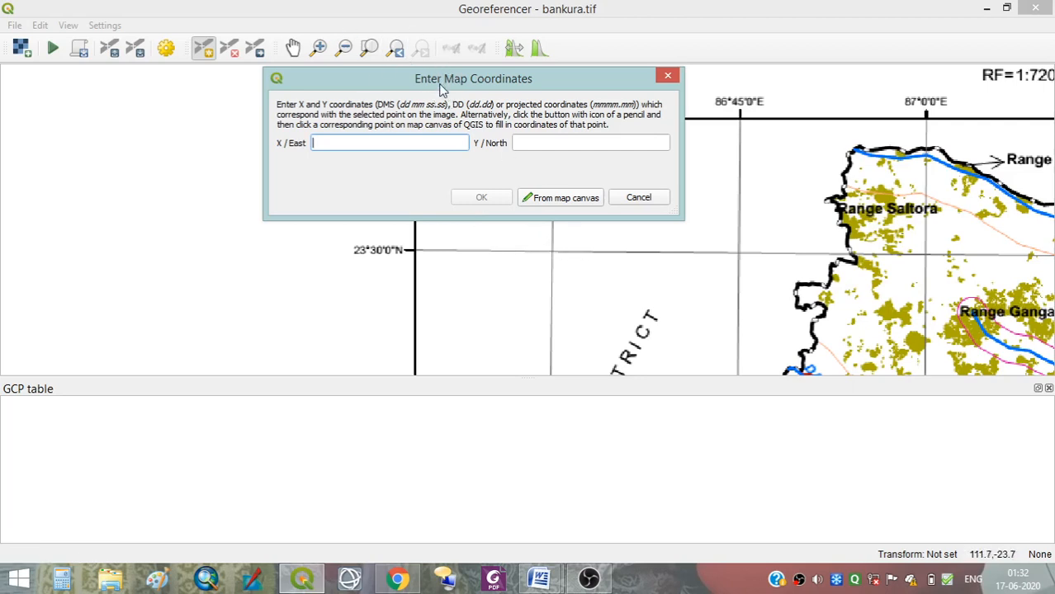
drag(440, 85, 605, 345)
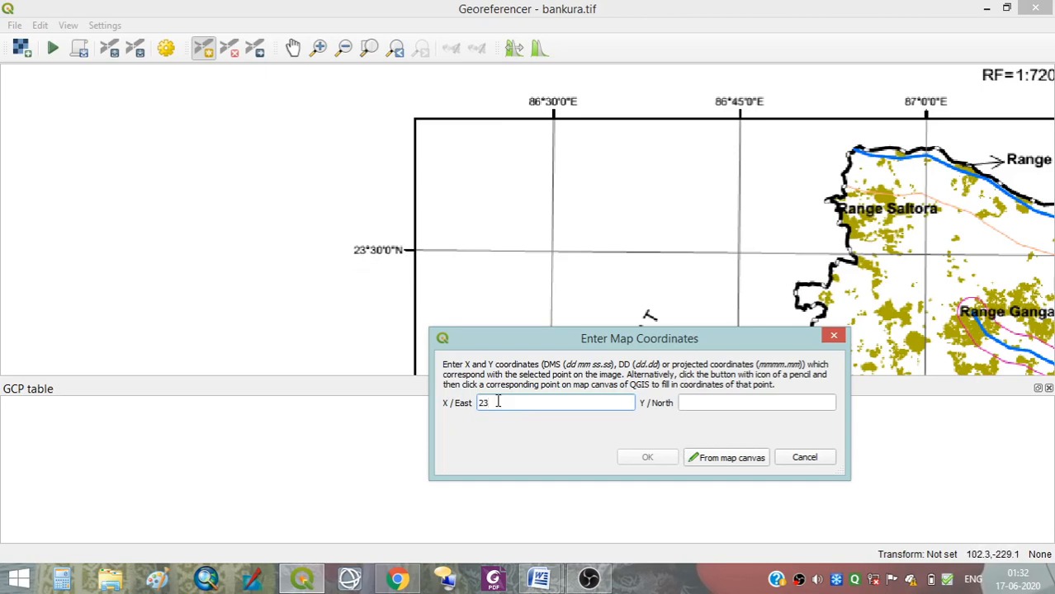
click(735, 404)
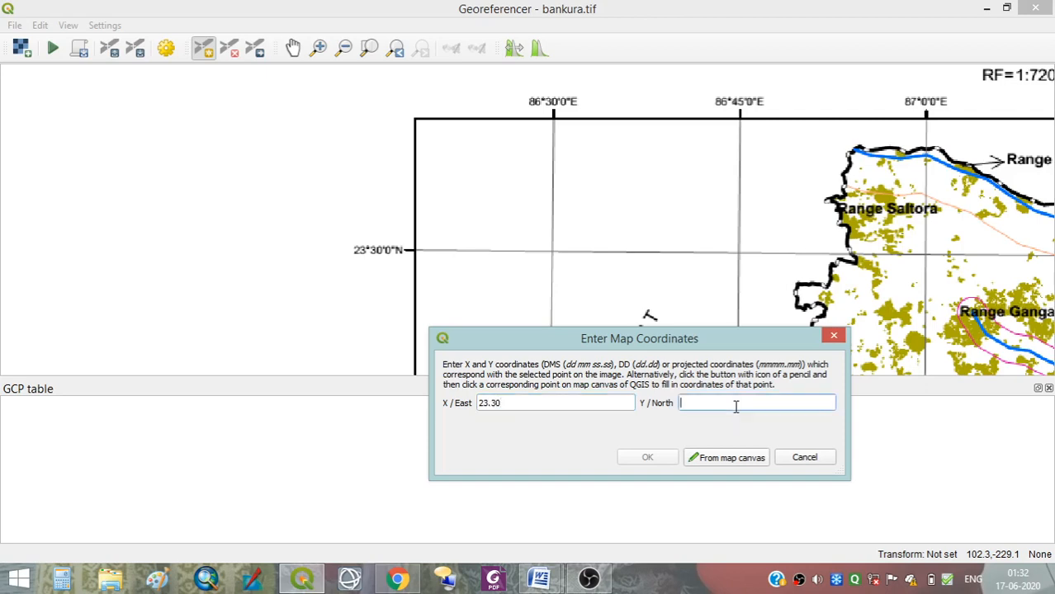
text(86)
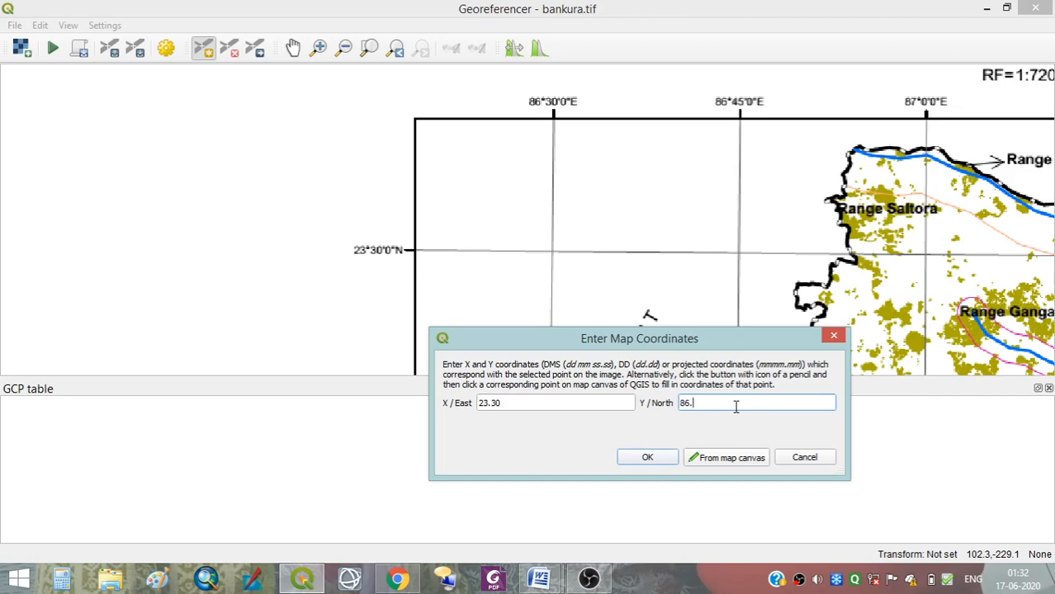
text(.30)
click(647, 458)
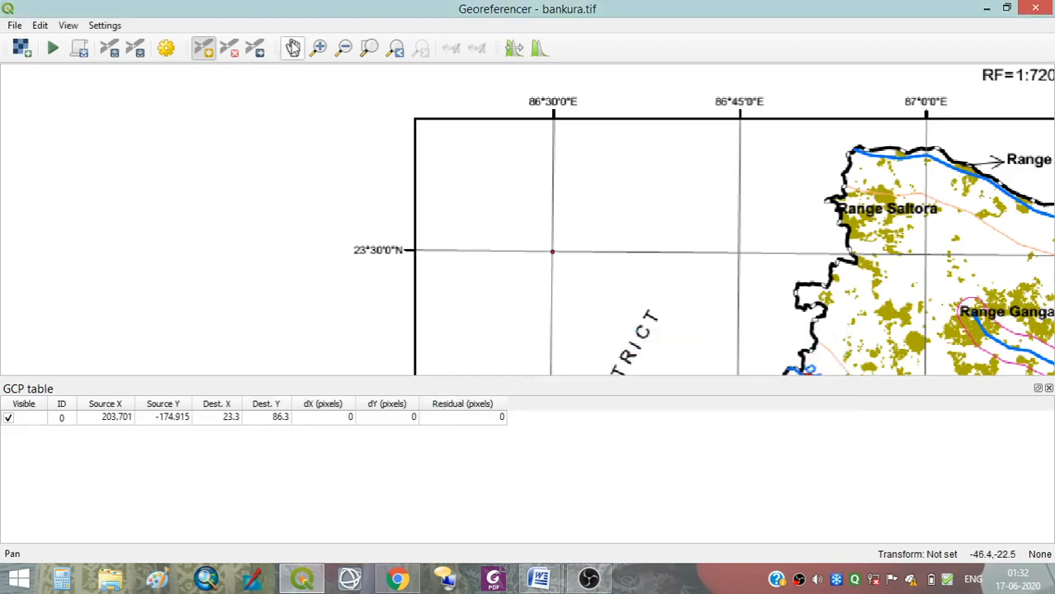
Add a control point at the 87°45'E, 23°30'N grid intersection with X/East 87.45 and Y/North 23.30.
click(293, 48)
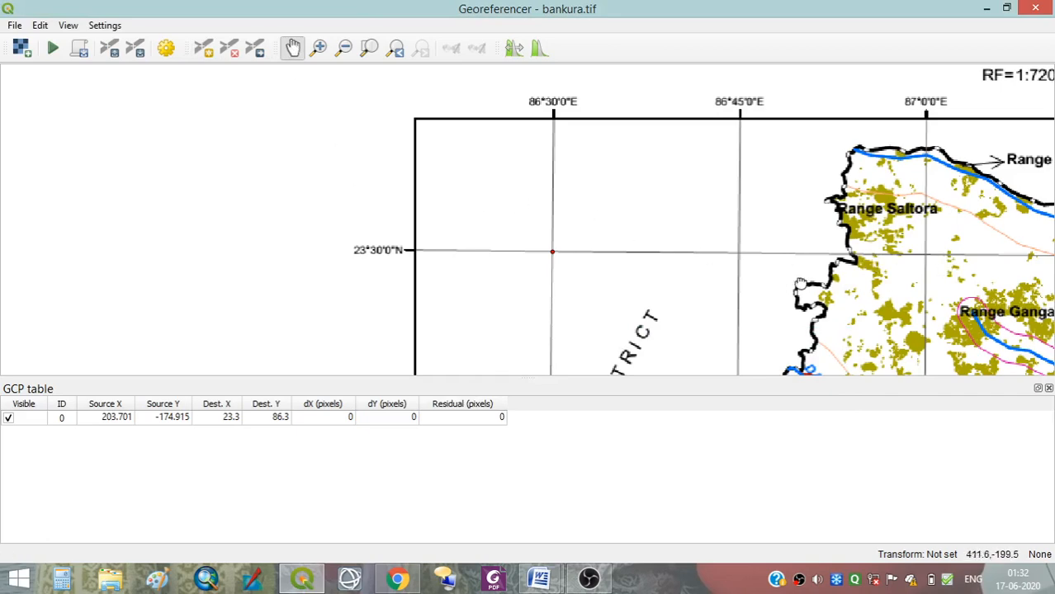
drag(944, 265, 339, 220)
drag(723, 236, 531, 313)
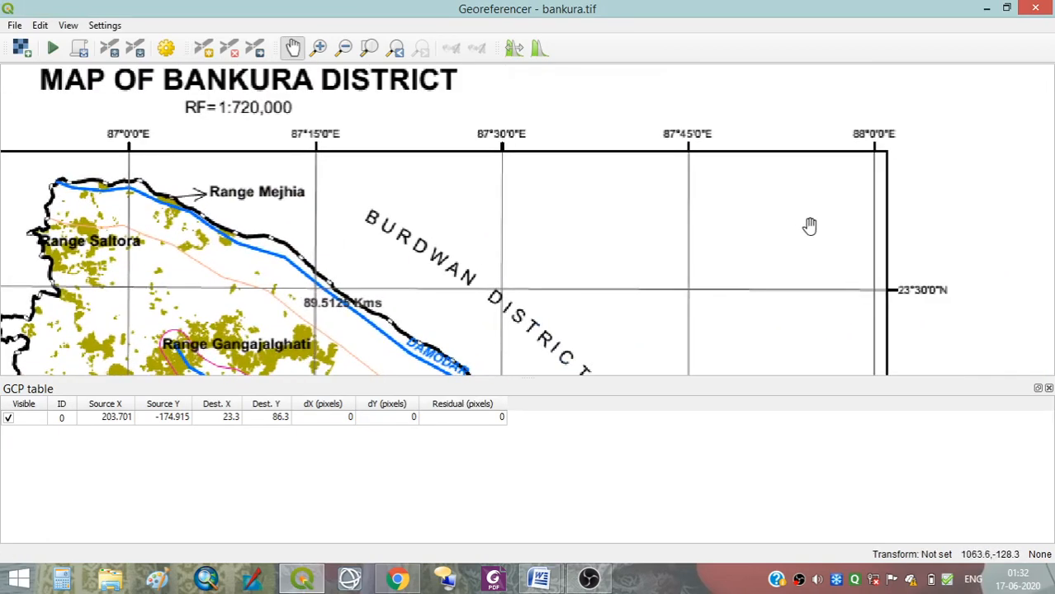
drag(806, 226, 718, 235)
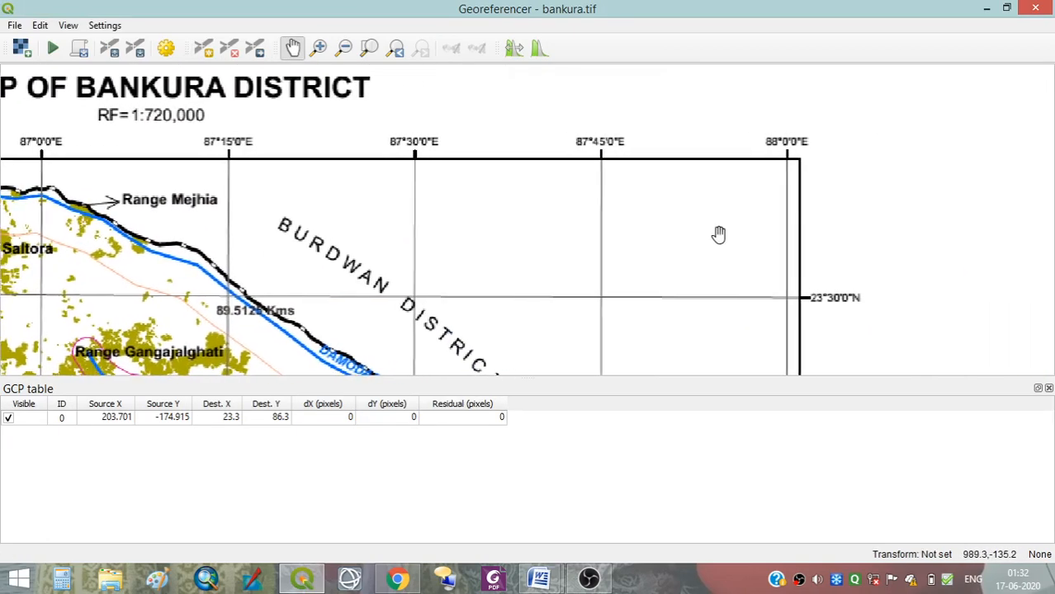
click(203, 48)
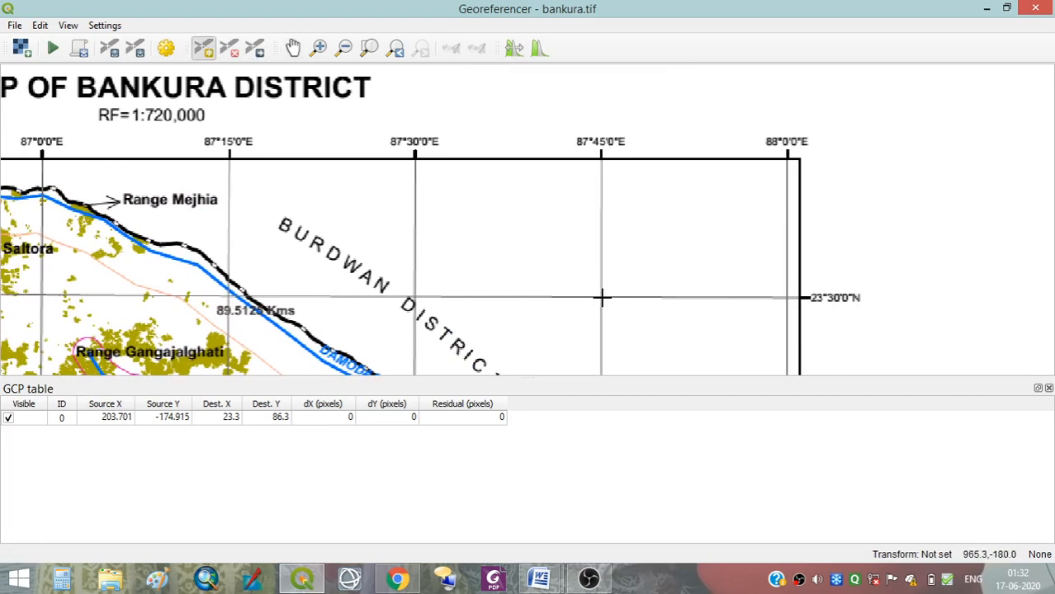
click(601, 297)
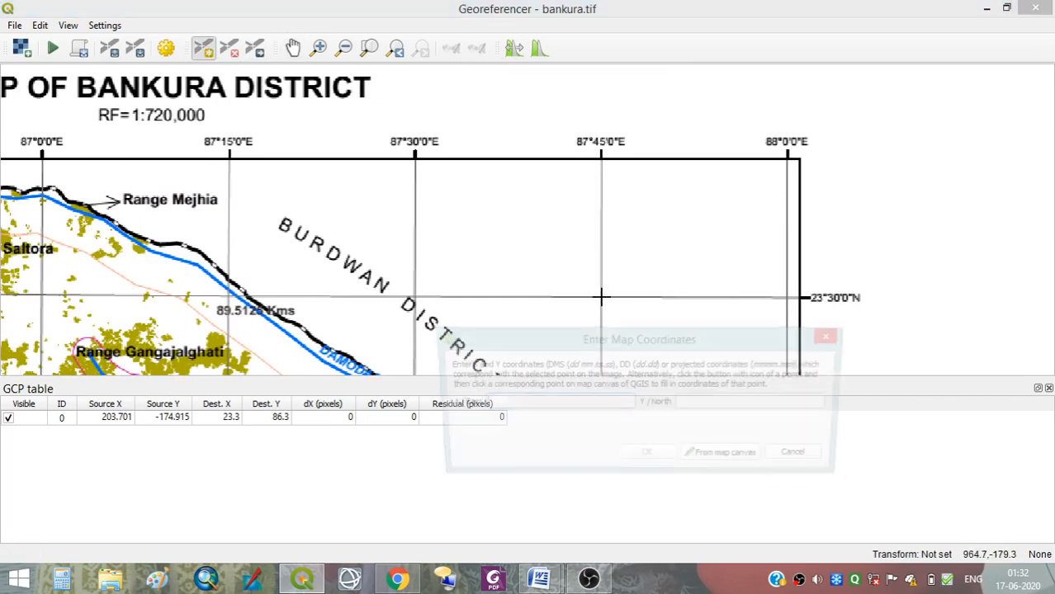
drag(613, 330, 702, 396)
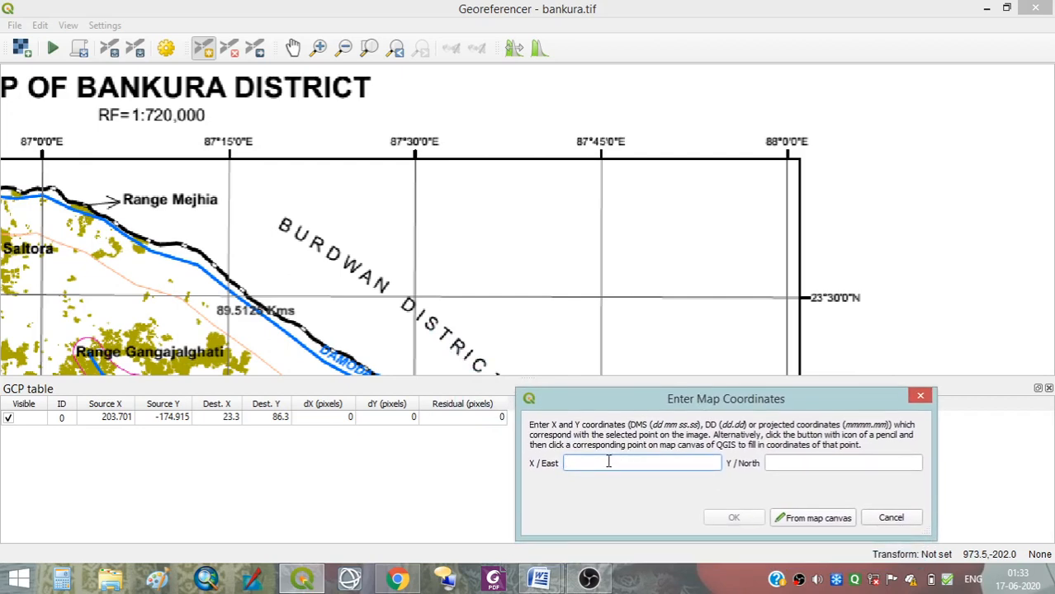
text(87.45)
click(798, 463)
text(23)
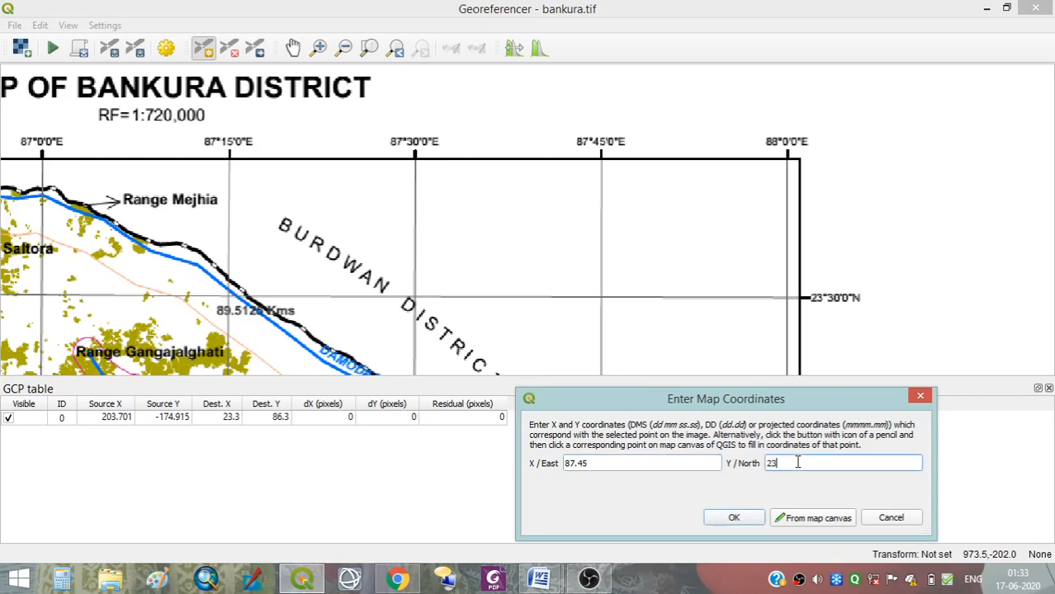
text(.30)
click(732, 518)
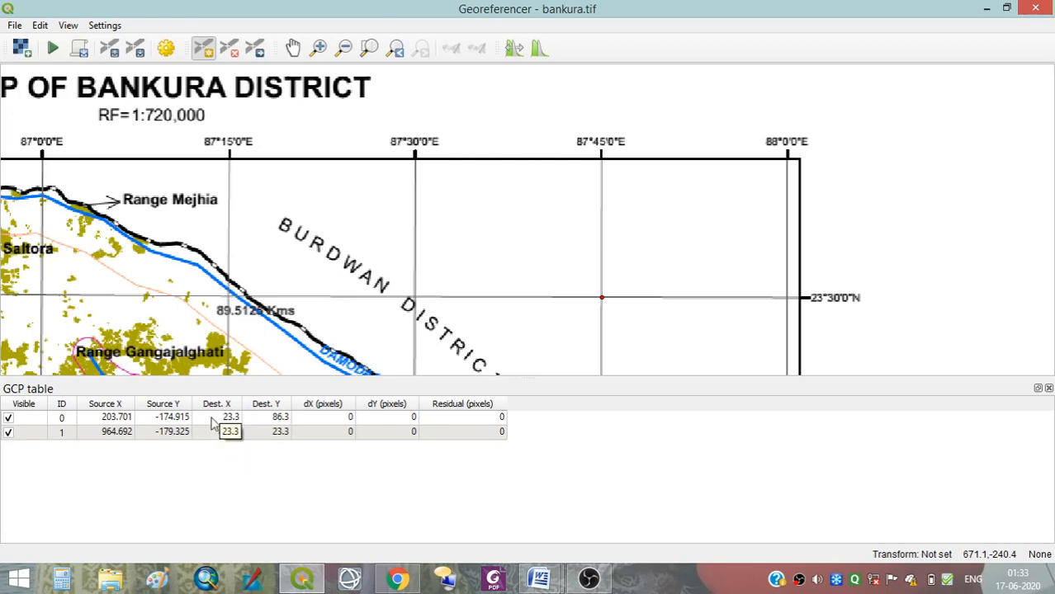
Remove the control point with swapped coordinates (Dest. X 23.3, Dest. Y 86.3) from the GCP table.
click(210, 423)
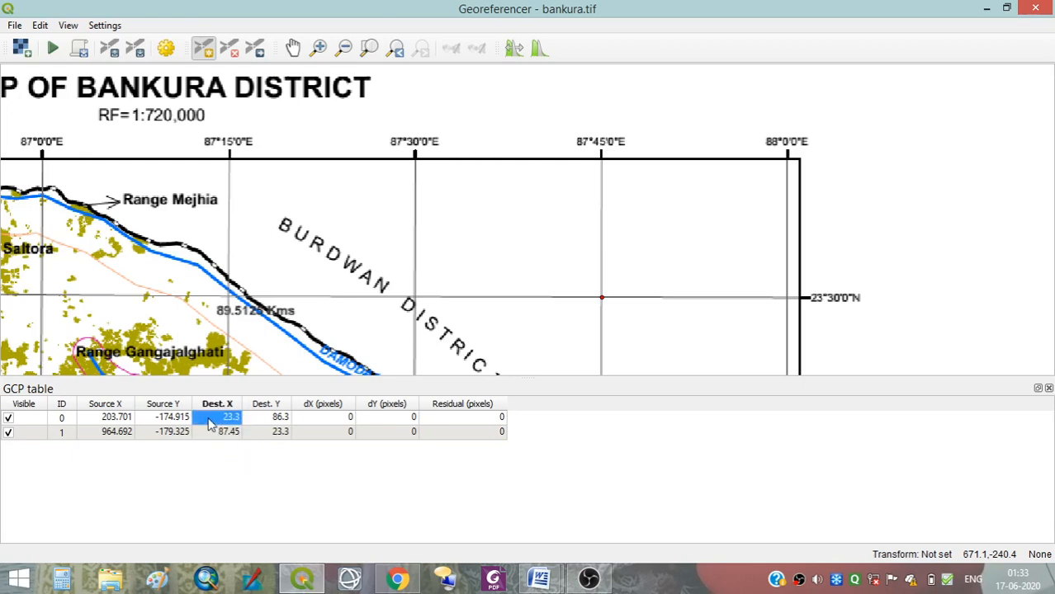
click(35, 421)
click(31, 418)
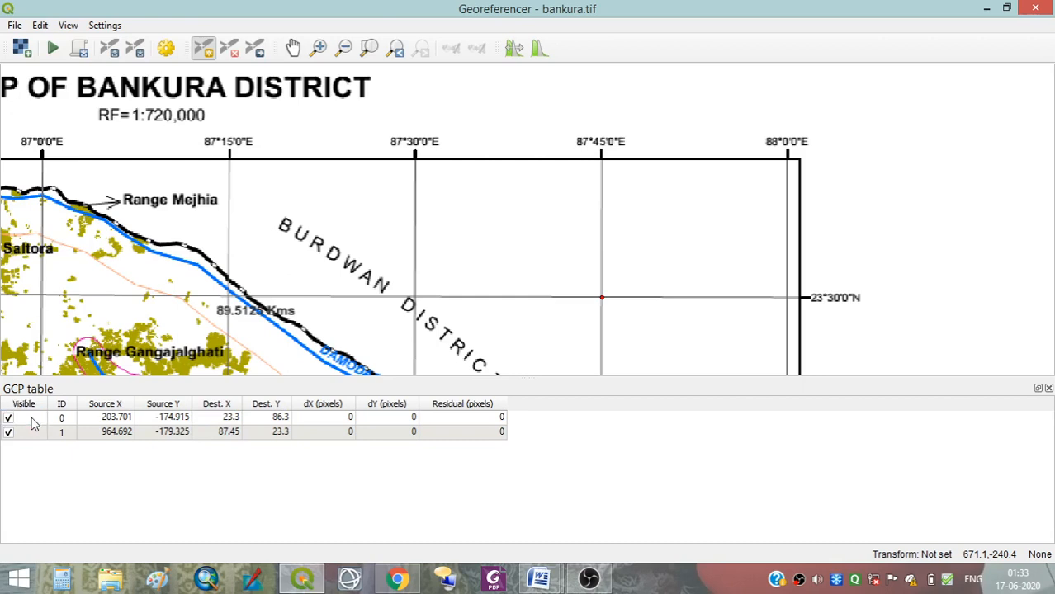
click(32, 419)
click(33, 421)
click(33, 421)
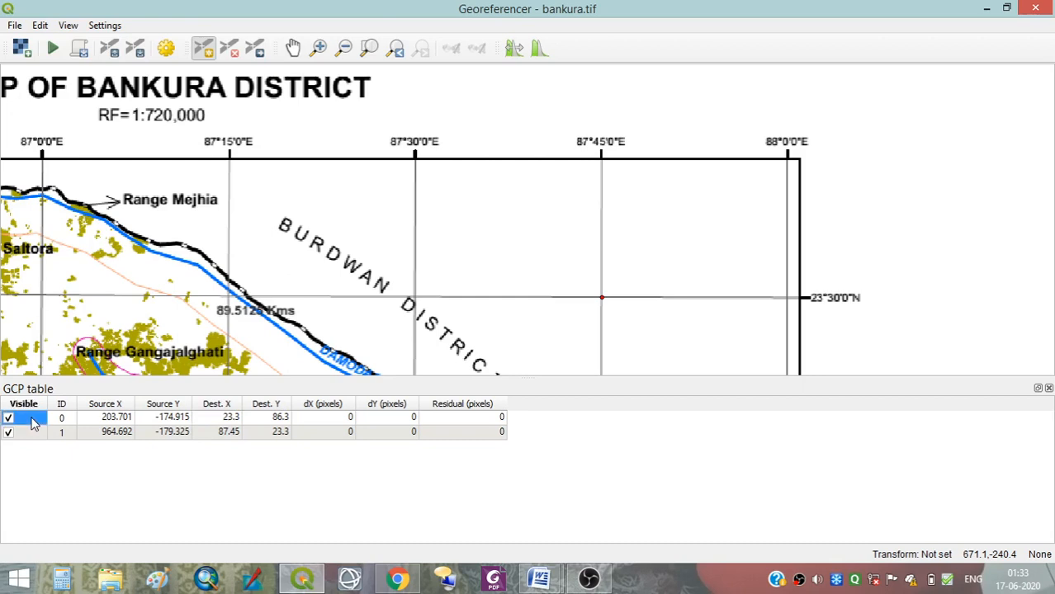
right_click(33, 422)
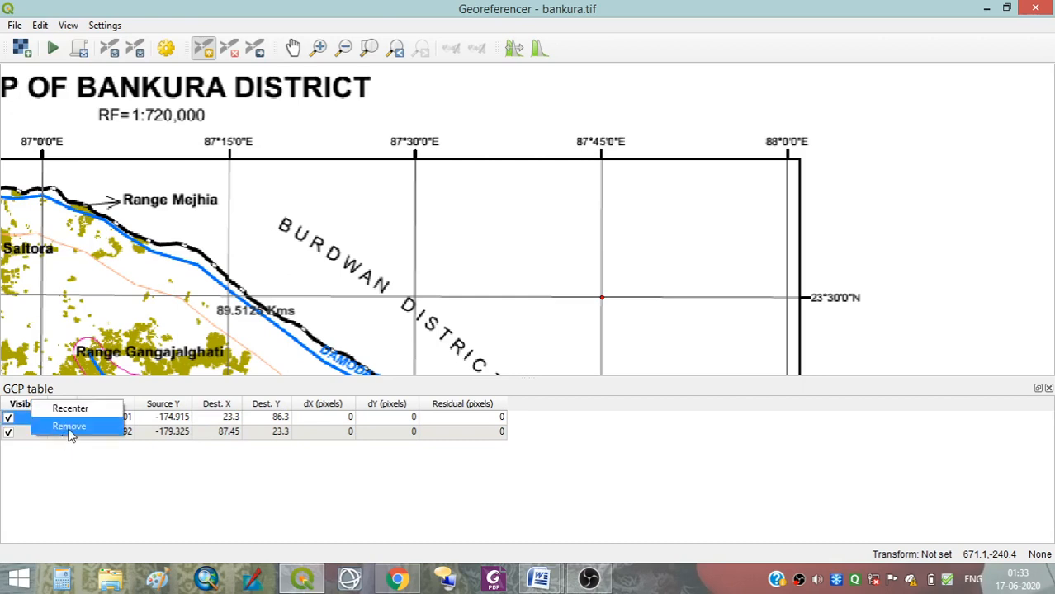
click(69, 427)
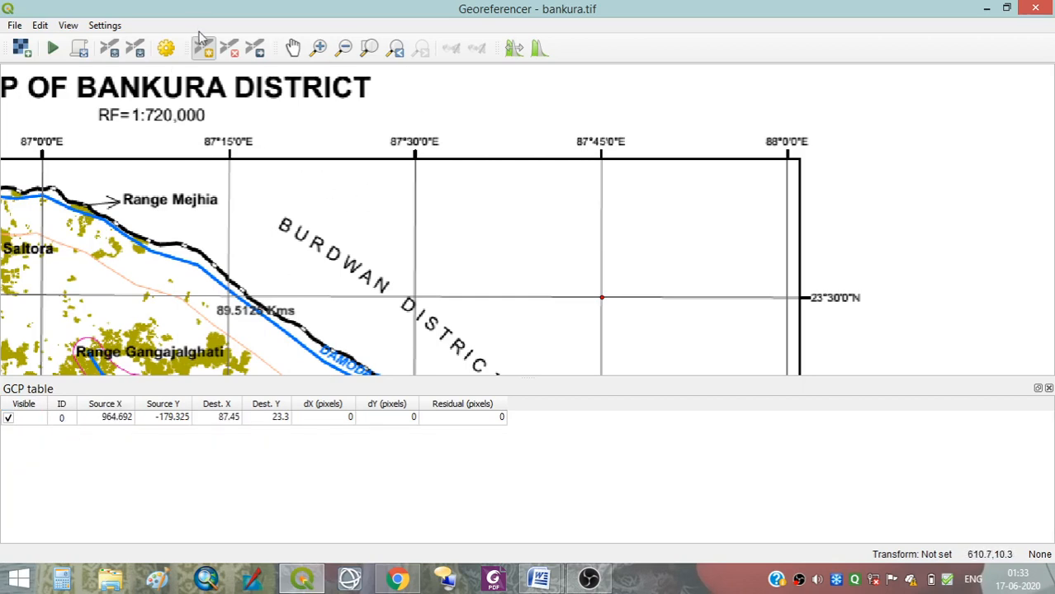
Add a control point at the 86°30'E, 23°30'N grid intersection with X/East 86.30 and Y/North 23.30.
click(293, 48)
drag(212, 259, 744, 254)
drag(308, 304, 583, 290)
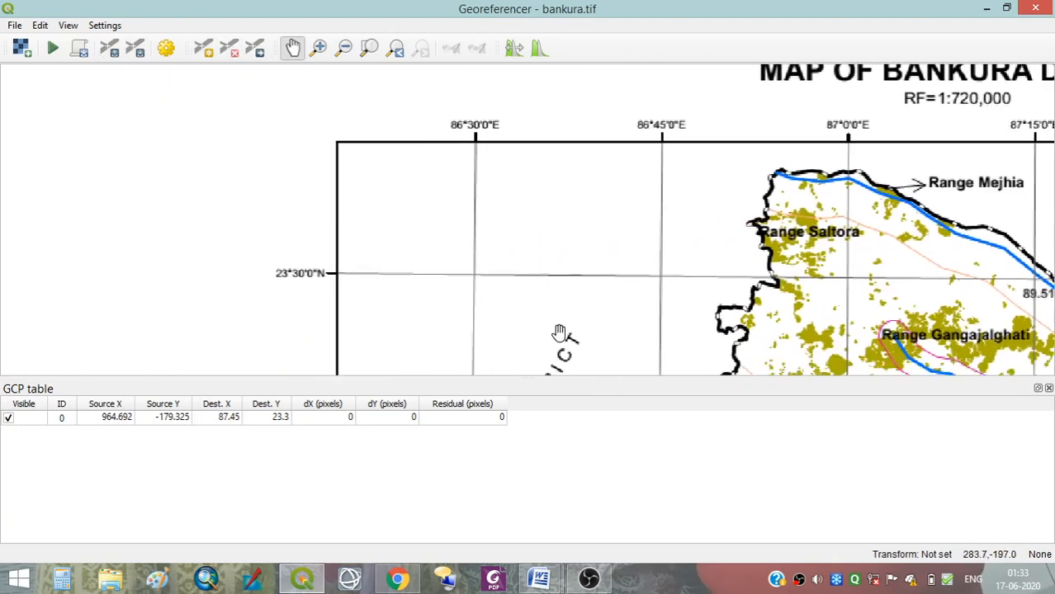
click(205, 50)
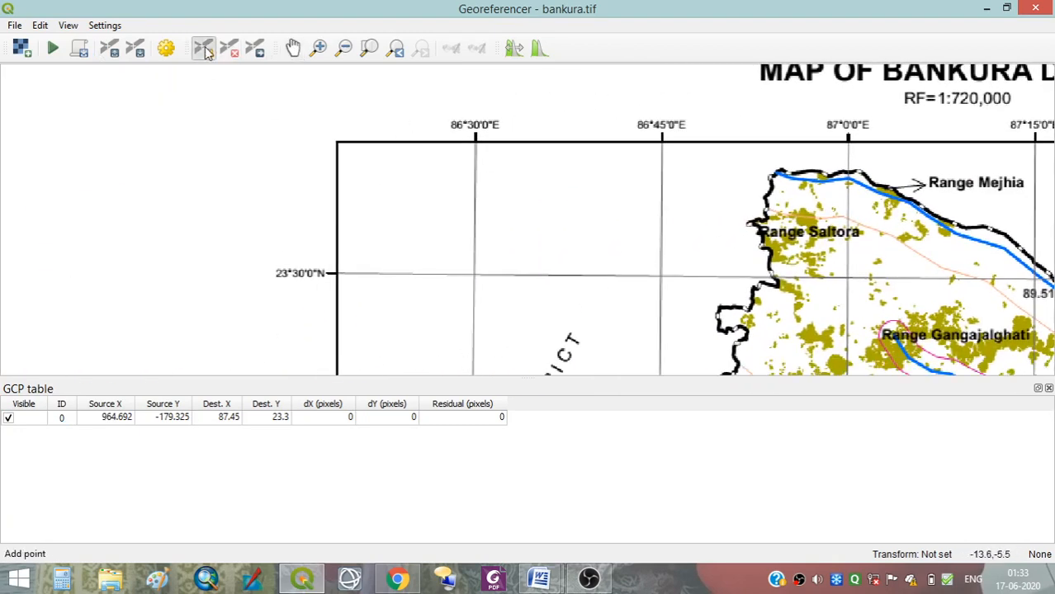
click(474, 273)
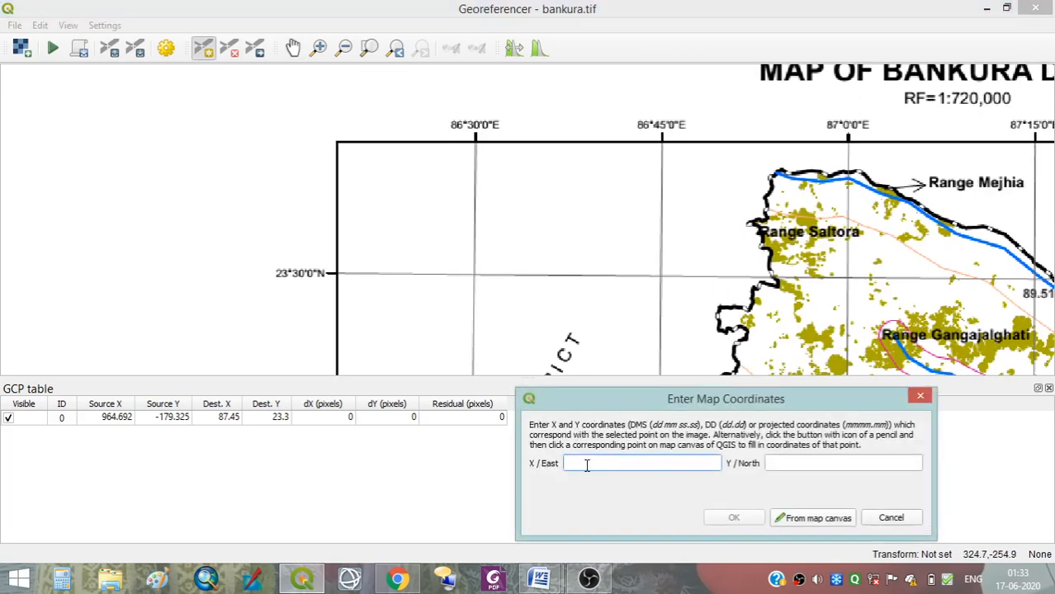
text(86.30)
click(795, 464)
text(23.30)
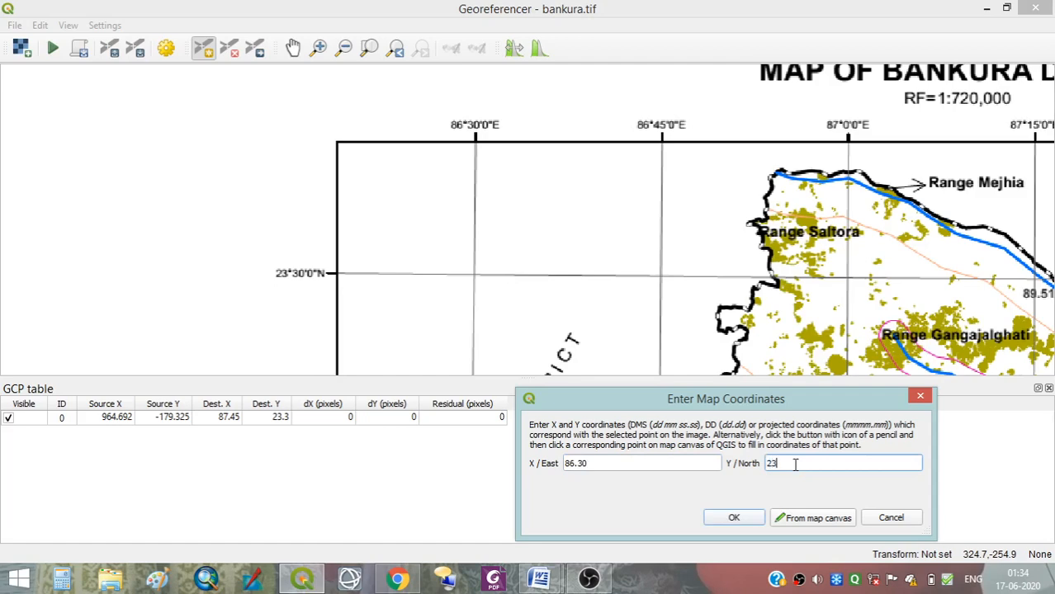
click(733, 518)
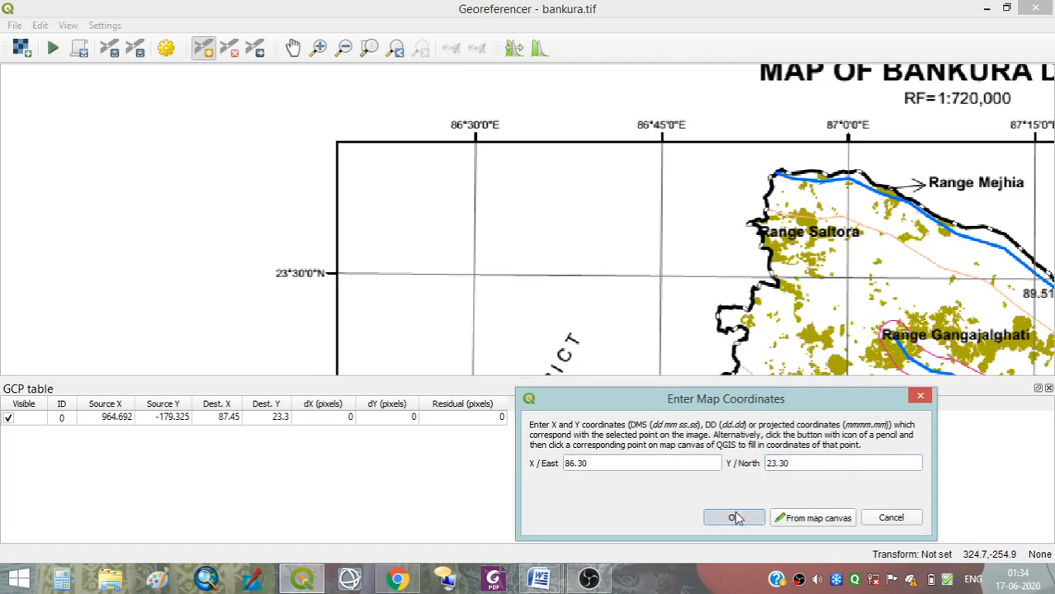
Add a control point at the 86°30'E, 22°45'N grid intersection with X/East 86.30 and Y/North 22.45.
click(291, 51)
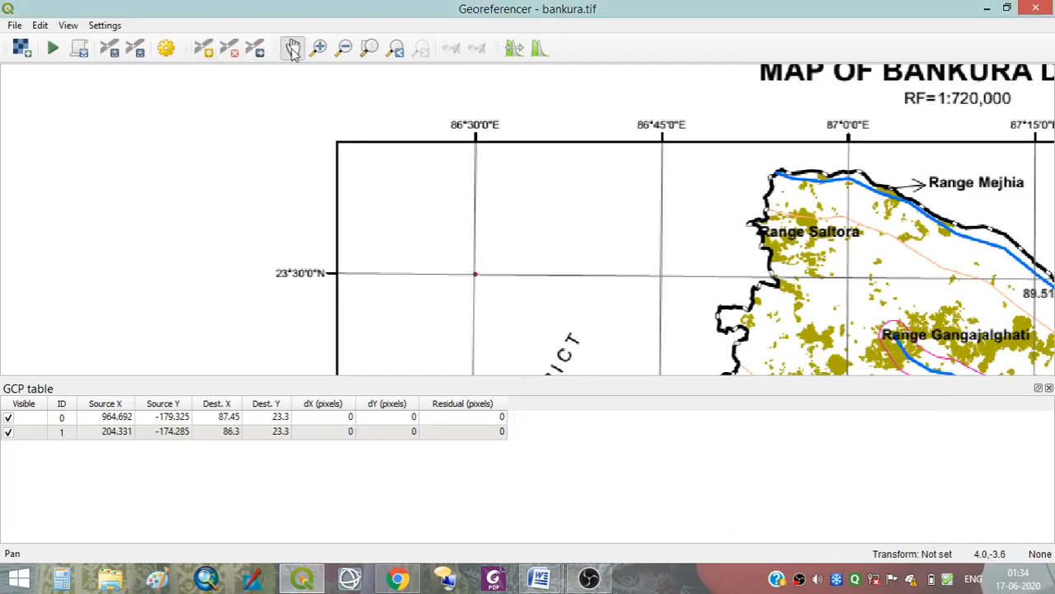
drag(520, 316, 497, 93)
drag(486, 263, 489, 90)
drag(473, 310, 464, 107)
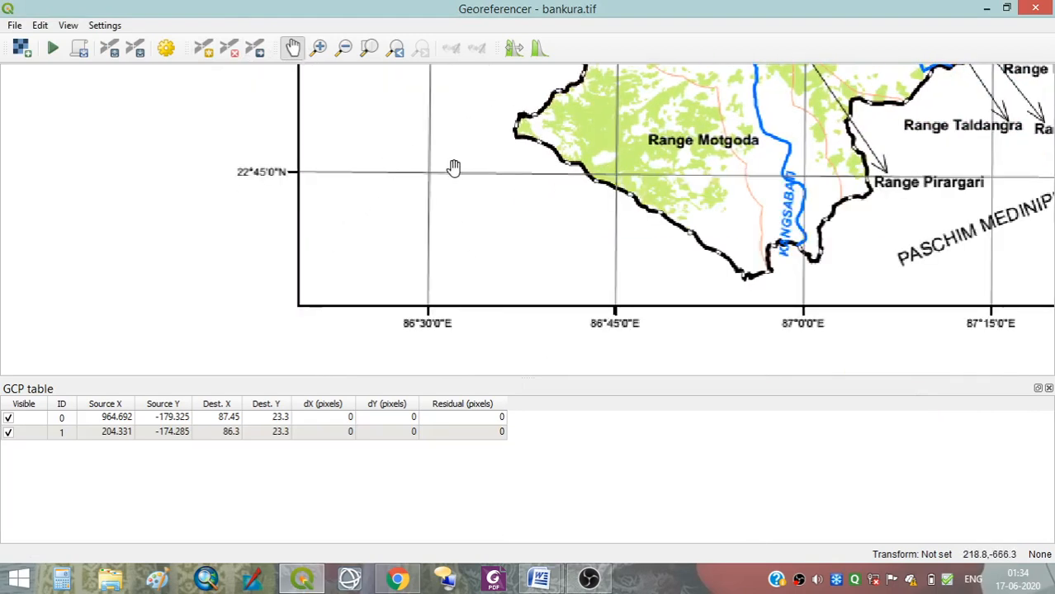
click(204, 48)
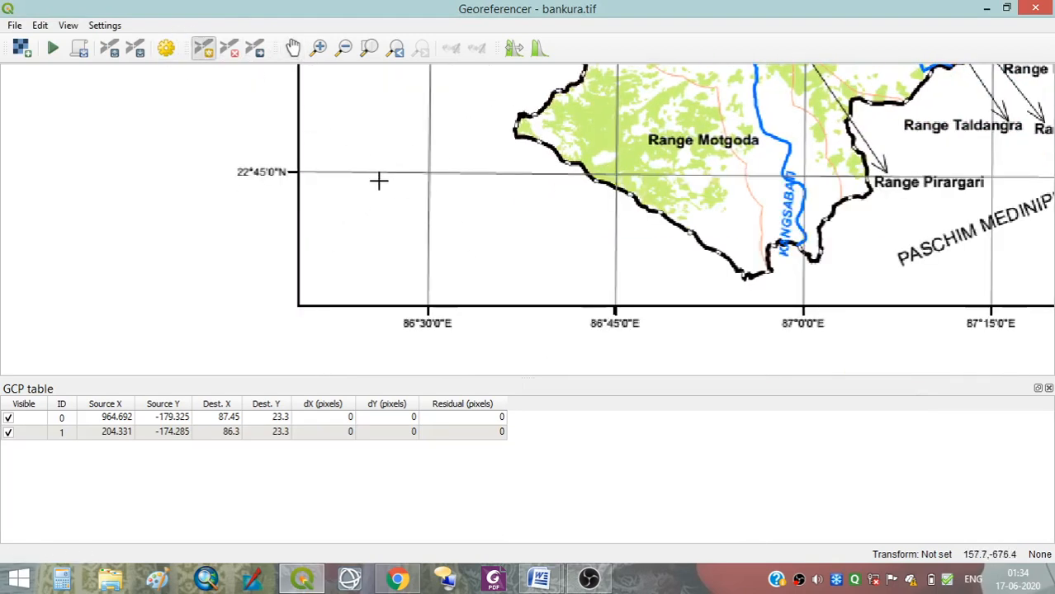
click(429, 172)
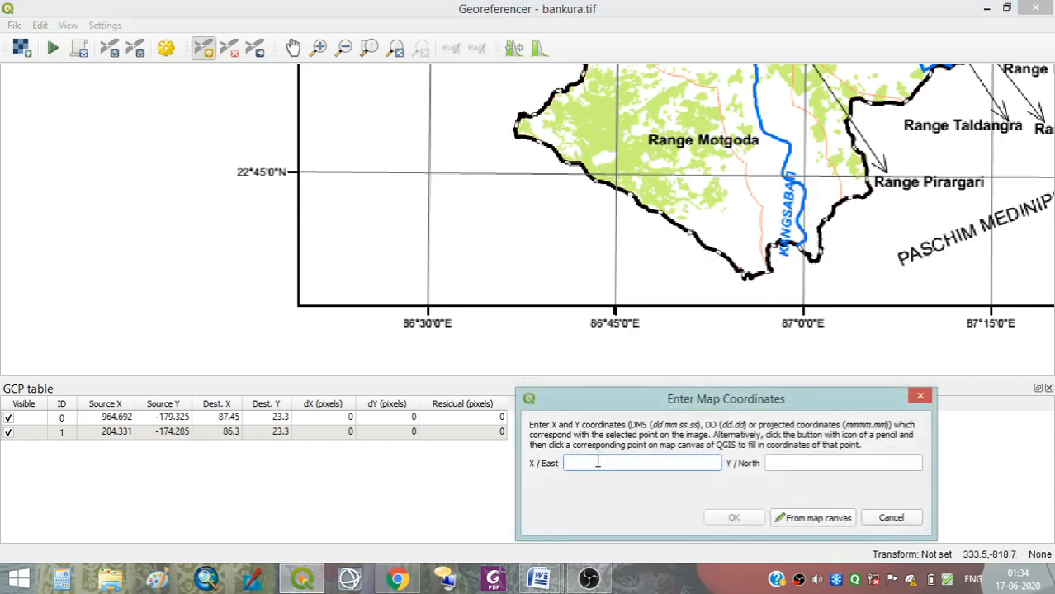
text(86.30)
click(783, 464)
text(22.45)
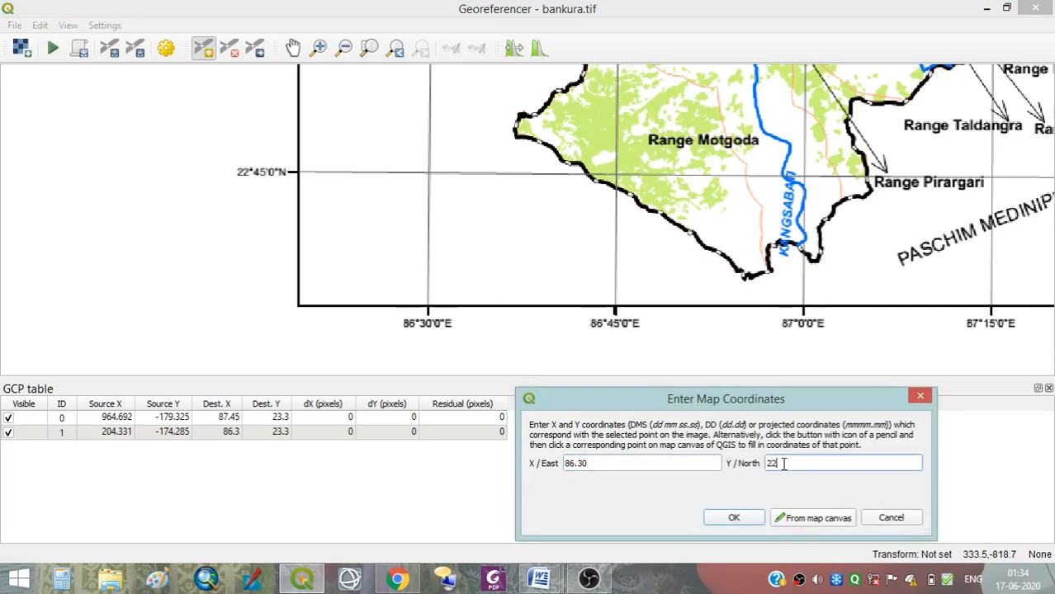
click(738, 517)
Add a control point at the 87°30'E, 22°45'N grid intersection with X/East 87.30 and Y/North 22.45.
click(293, 48)
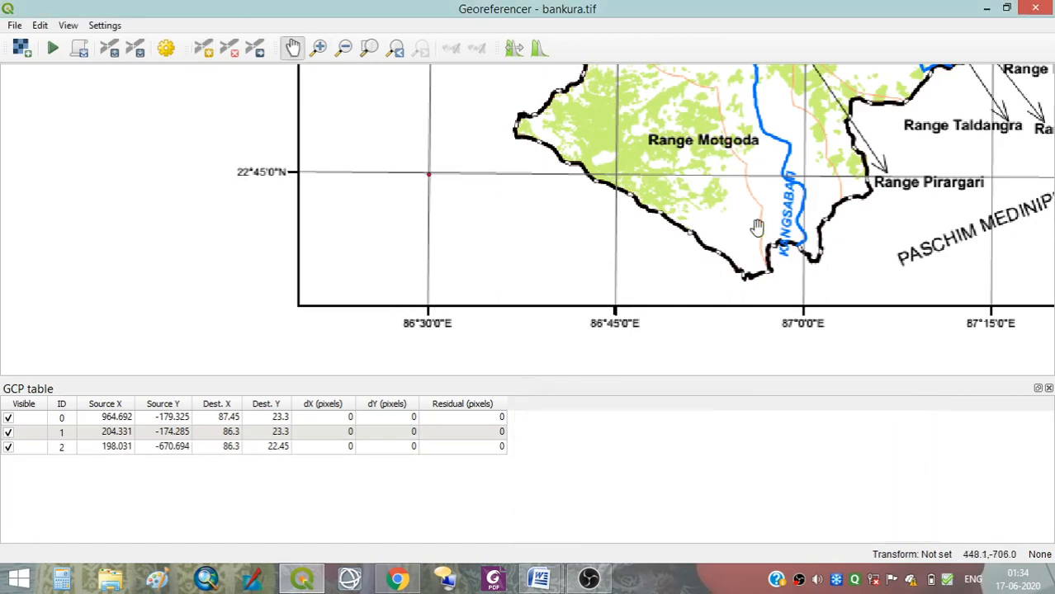
drag(876, 271, 403, 259)
drag(782, 251, 568, 319)
drag(603, 286, 602, 251)
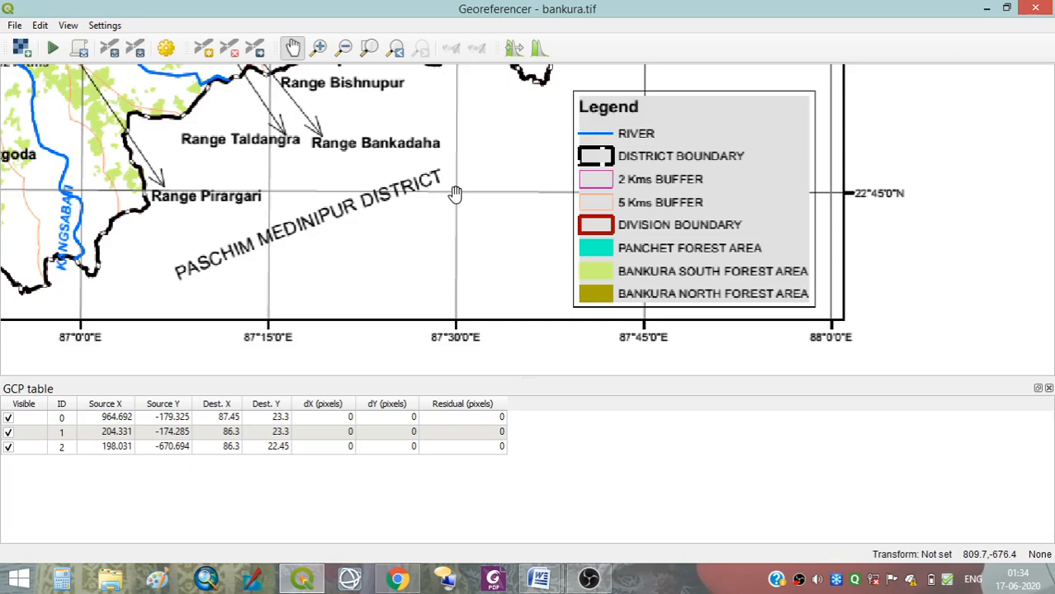
click(203, 48)
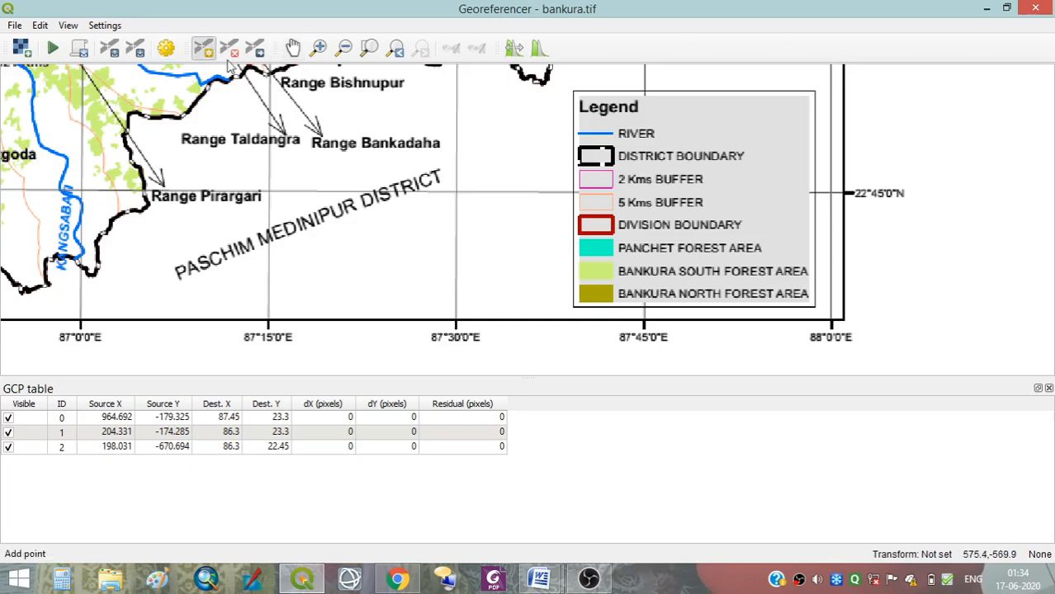
click(456, 192)
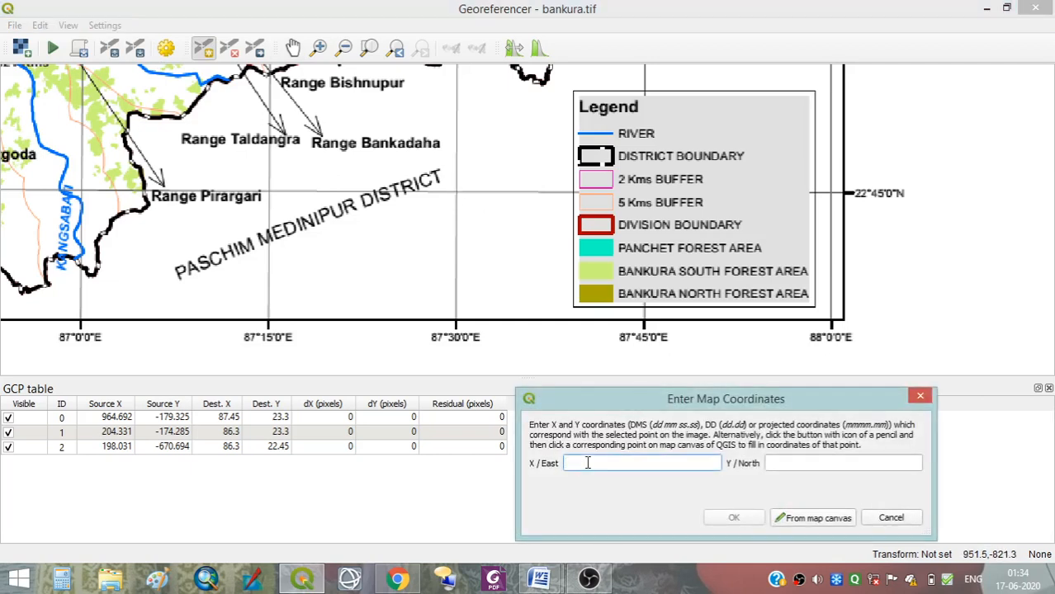
text(87.30)
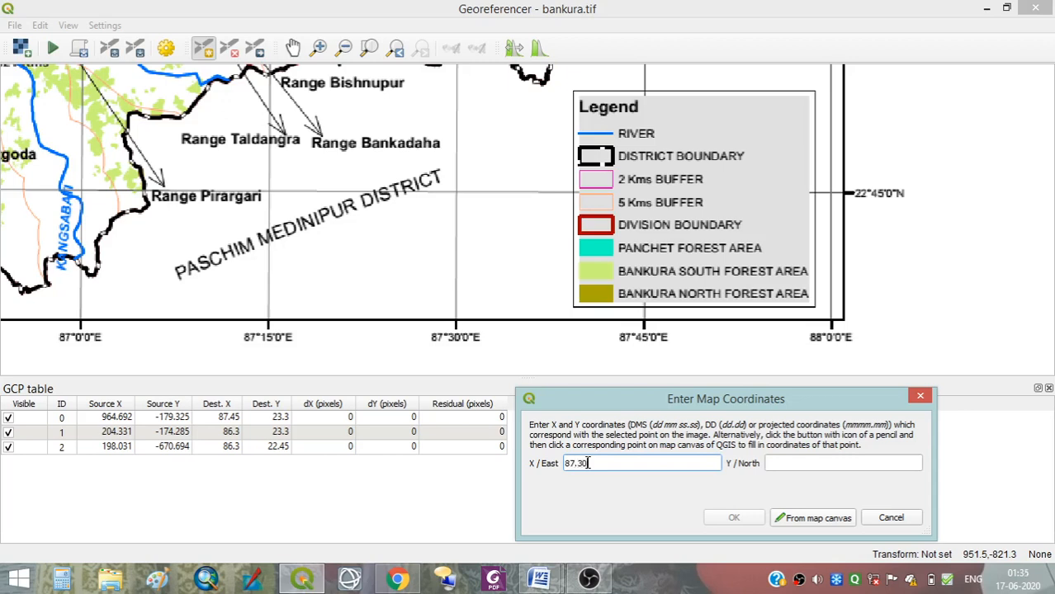
click(814, 464)
text(22)
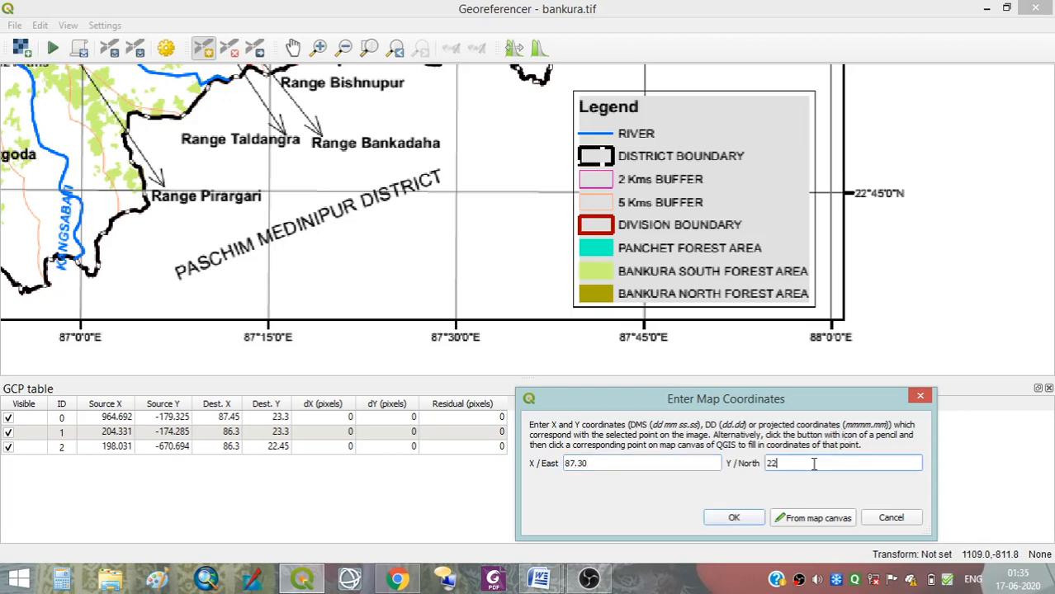
text(.45)
click(736, 520)
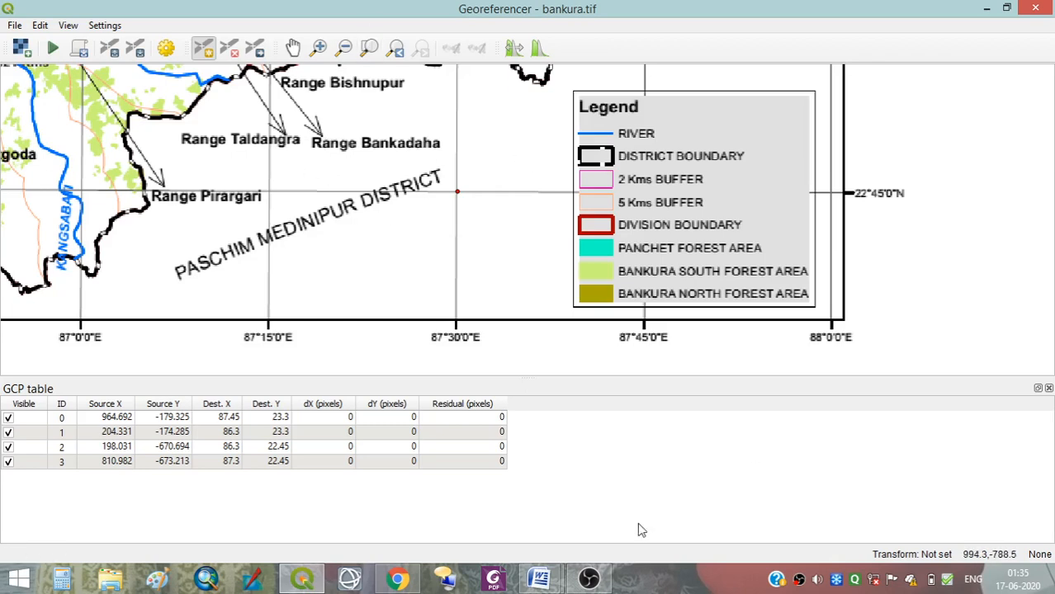
Set the target SRS to WGS 84 (EPSG:4326) in the transformation settings.
click(367, 50)
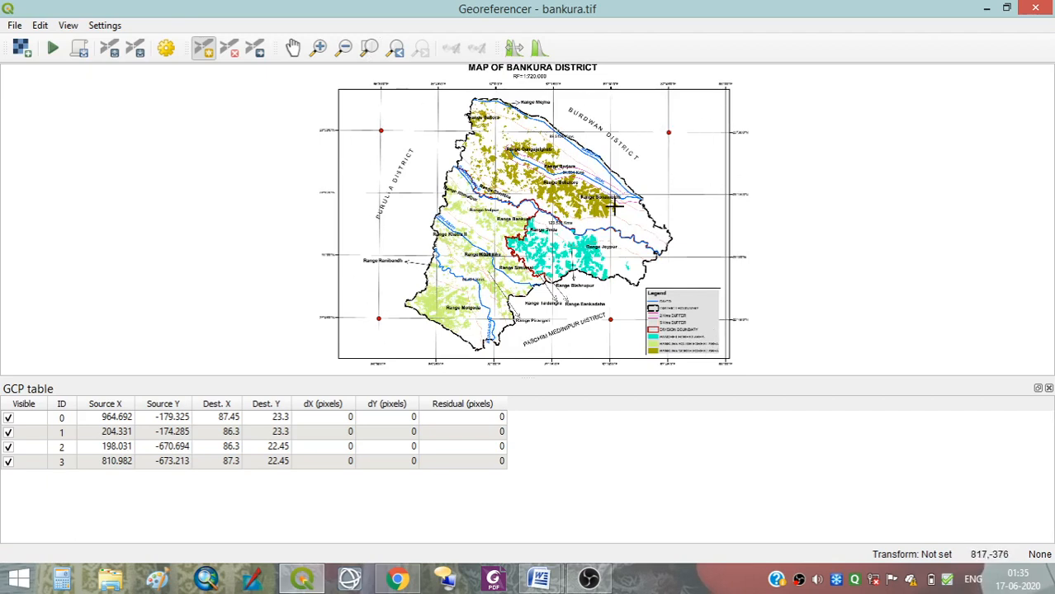
click(166, 50)
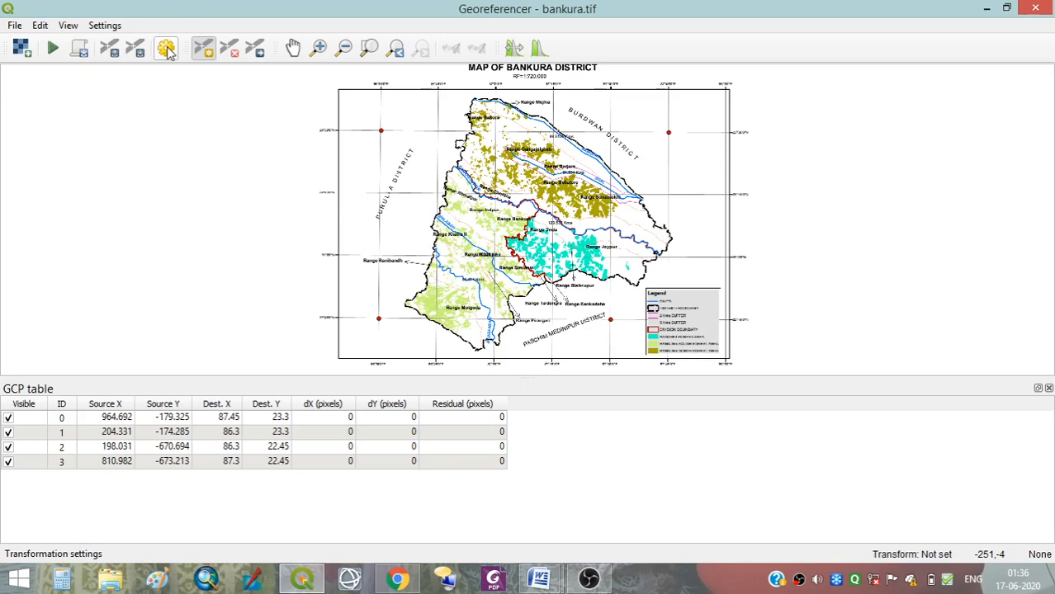
click(166, 50)
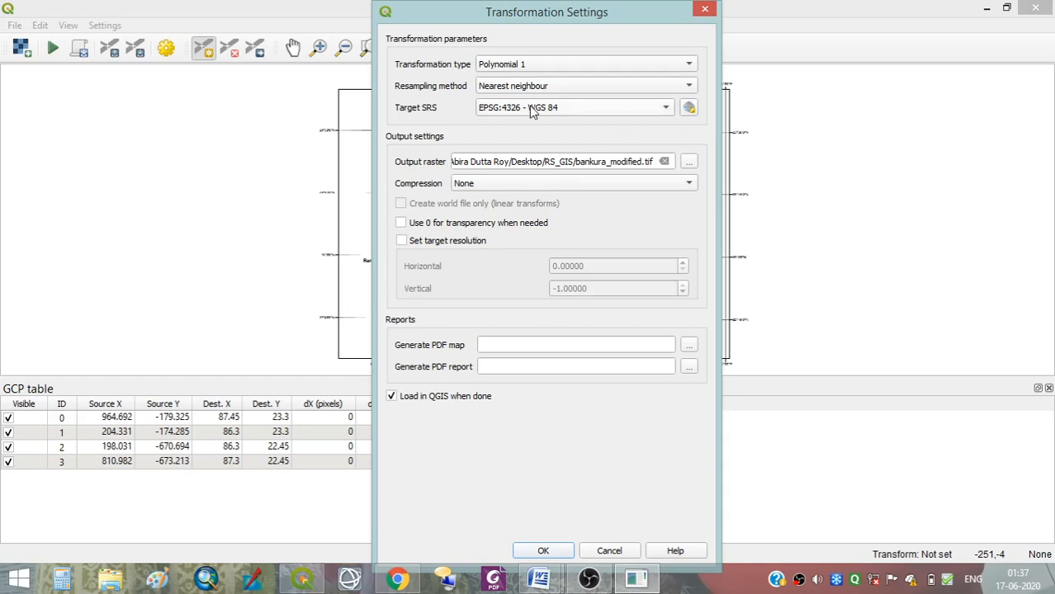
click(690, 110)
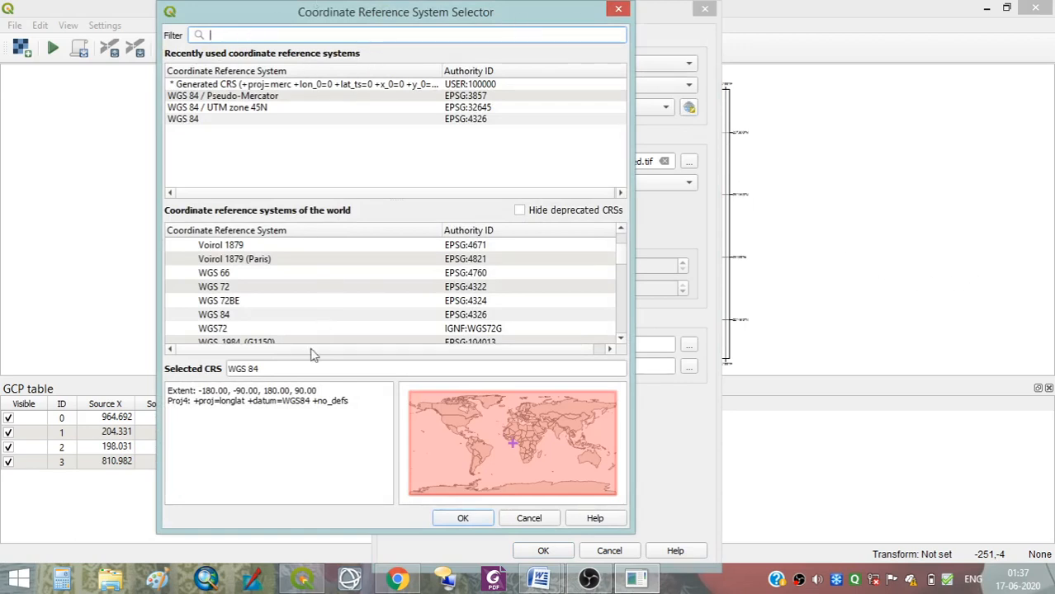
click(226, 317)
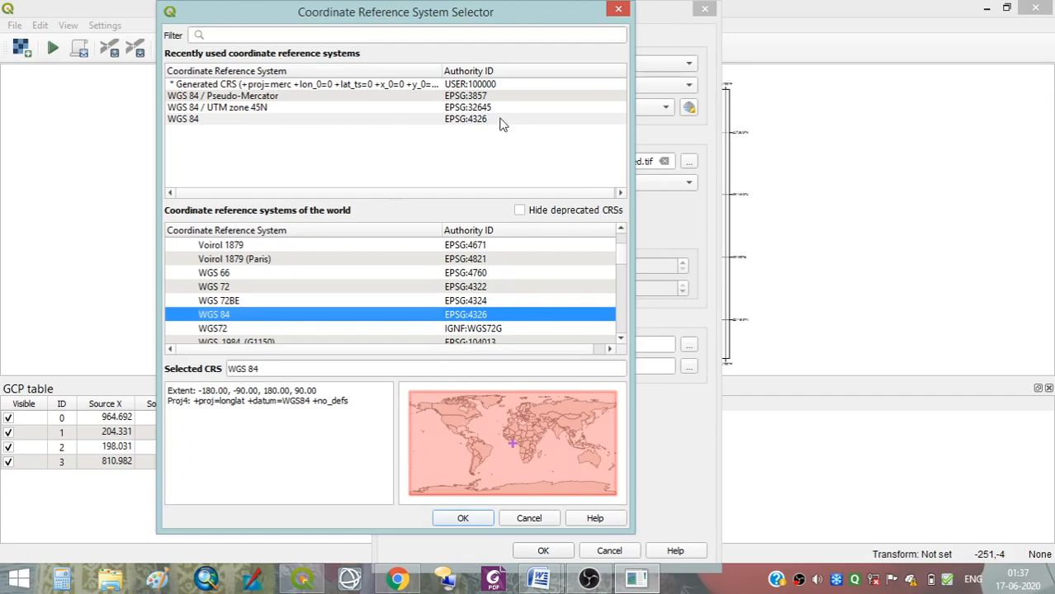
click(465, 518)
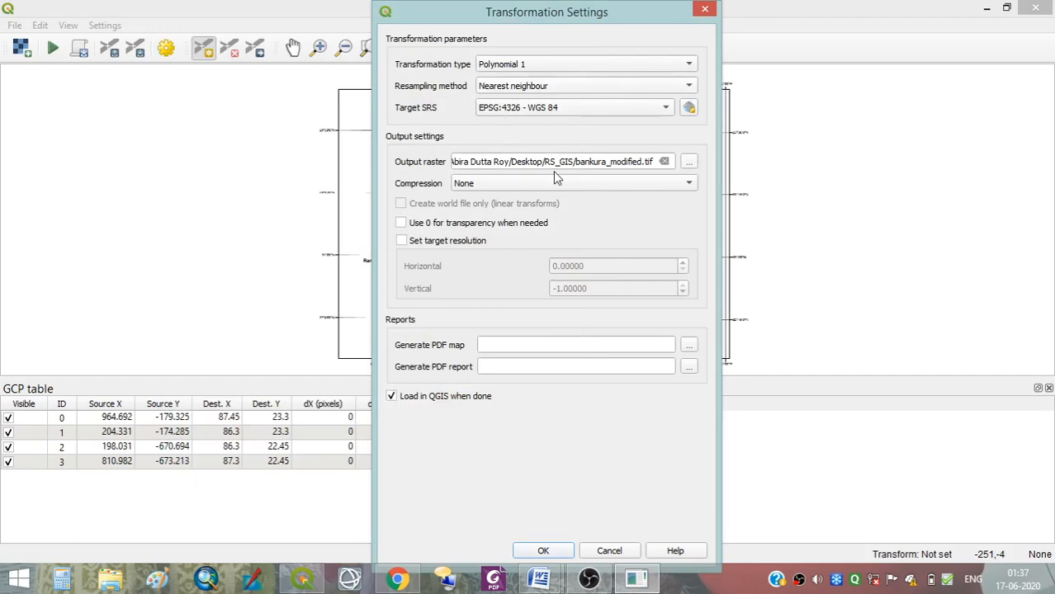
Set the output raster to bankura_modified.tif in the RS_GIS folder.
click(688, 161)
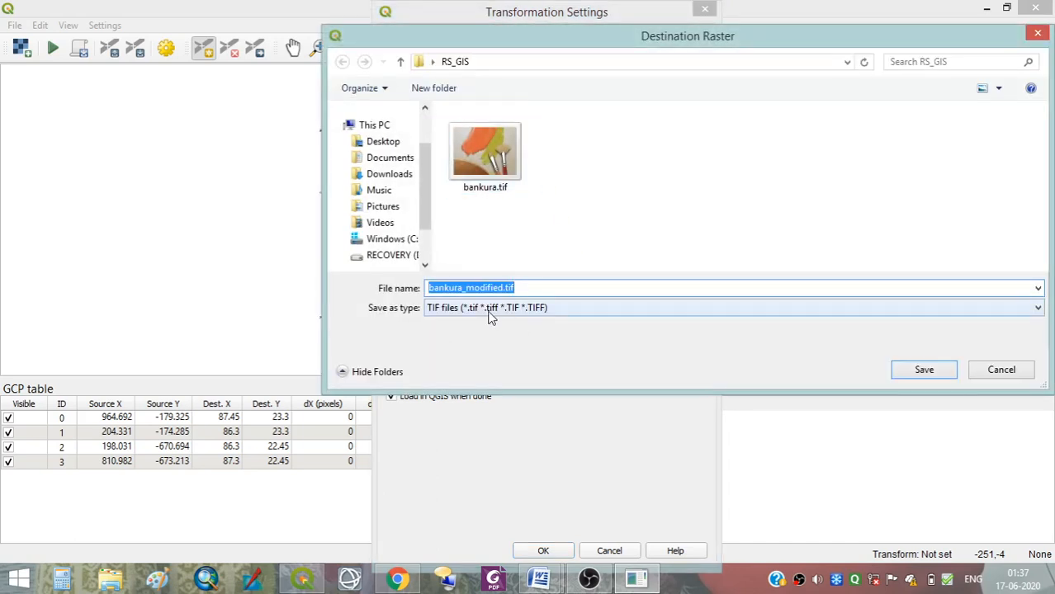
click(1037, 33)
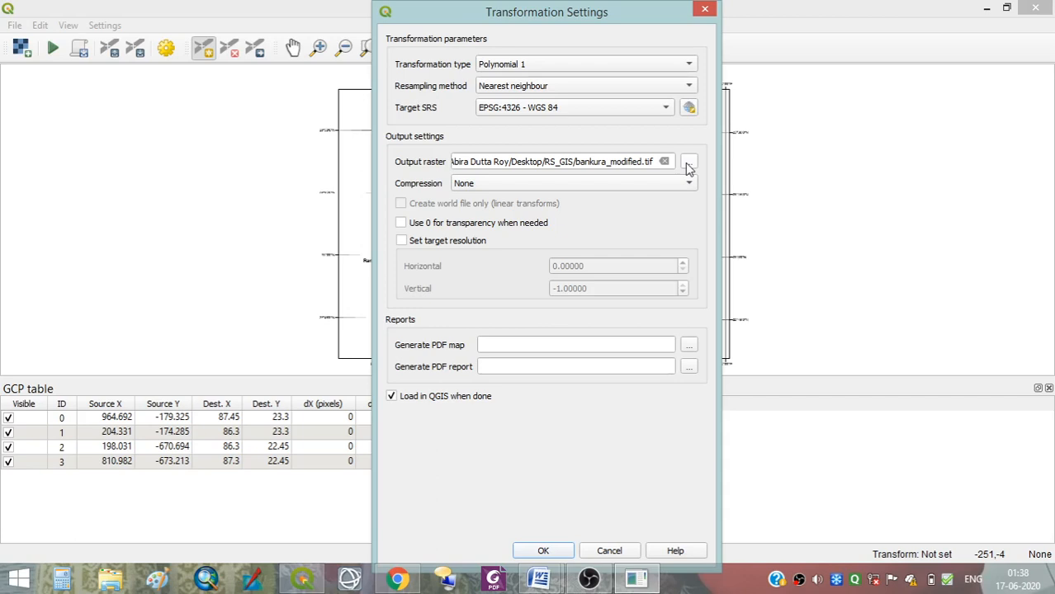
click(689, 162)
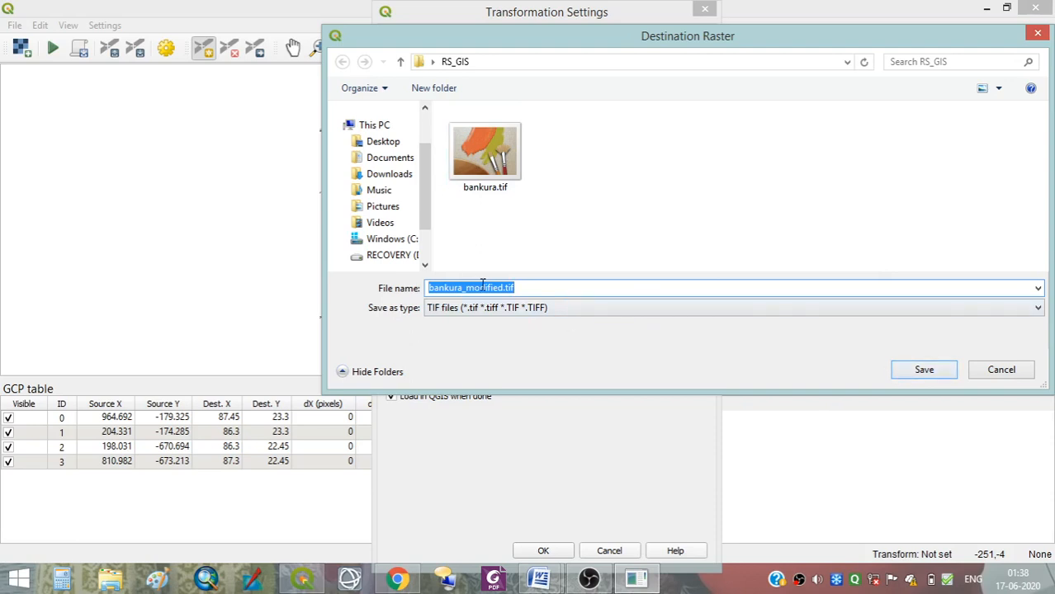
click(924, 372)
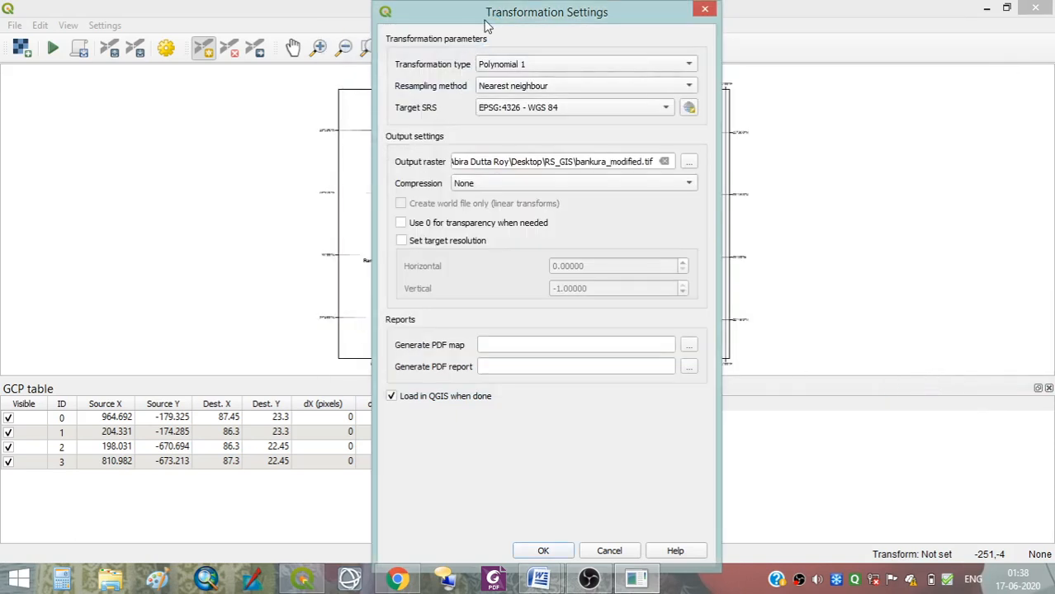
Accept the transformation settings and start georeferencing the bankura.tif map.
drag(484, 22, 491, 4)
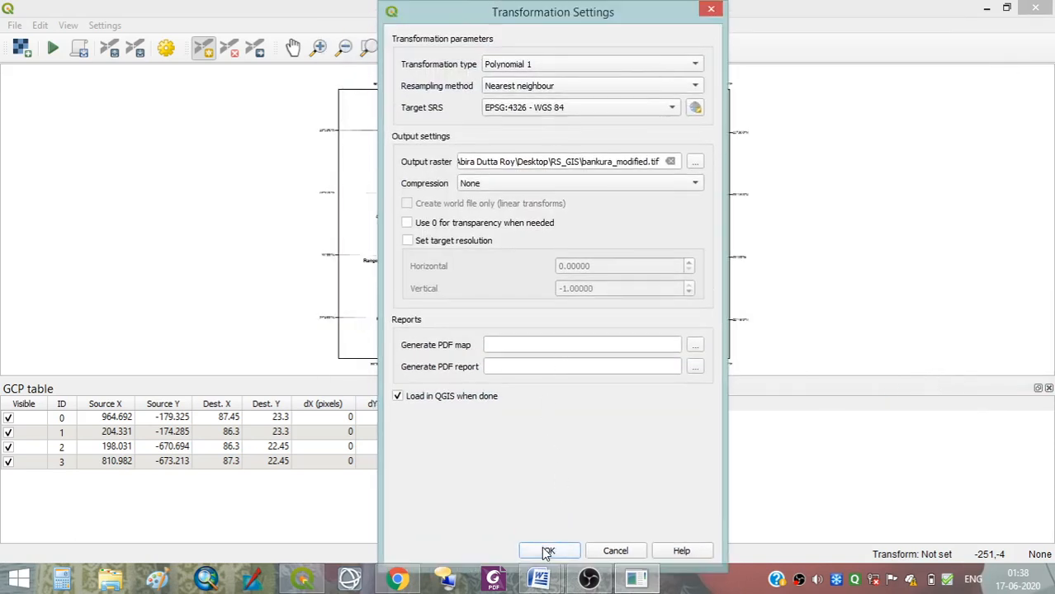
click(548, 551)
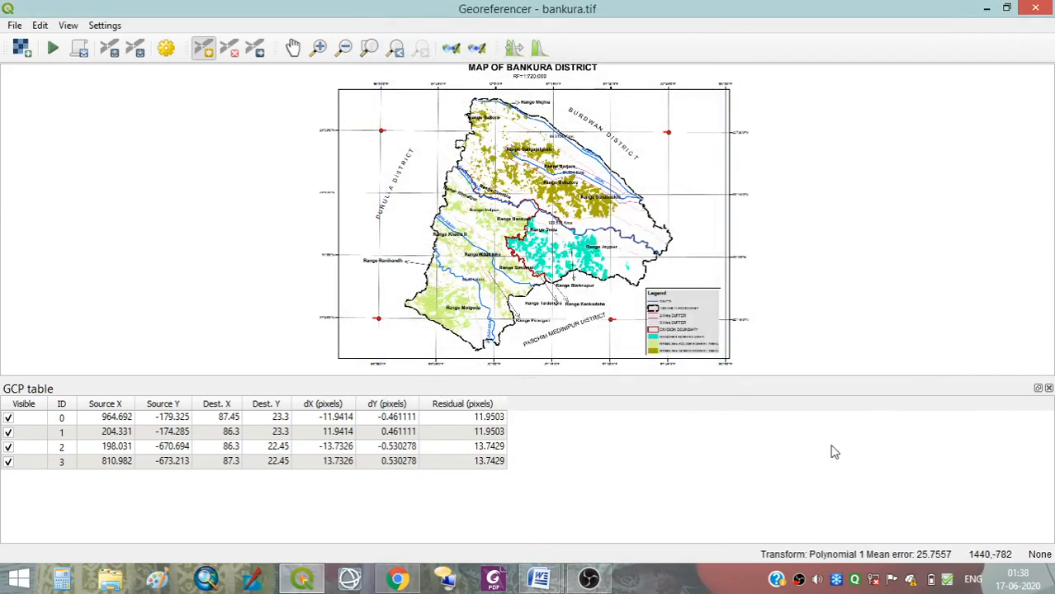
click(53, 50)
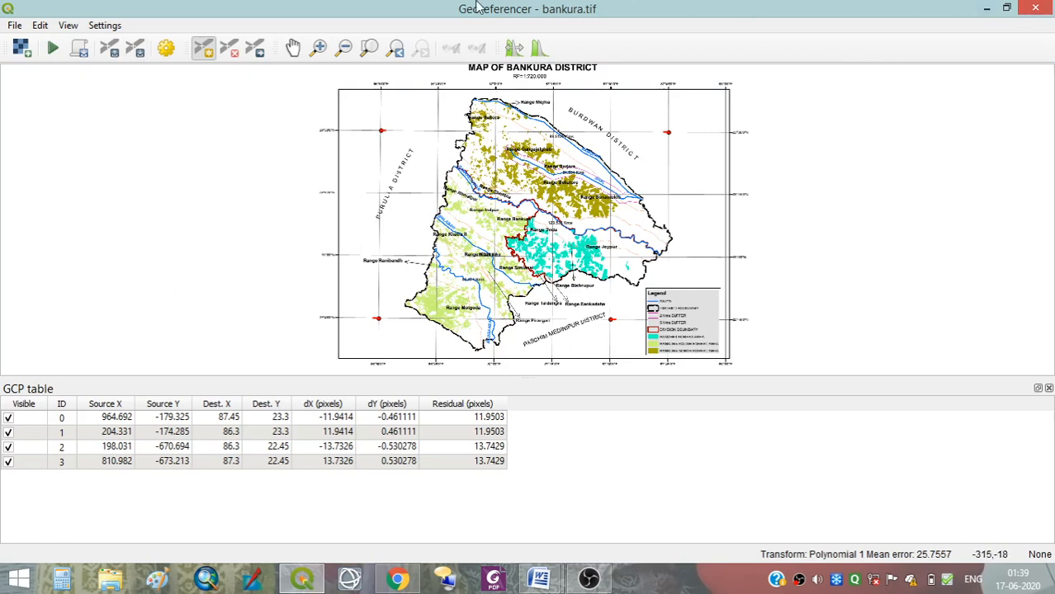
Minimize the Georeferencer and remove the original ungeoreferenced bankura layer from the project.
click(988, 8)
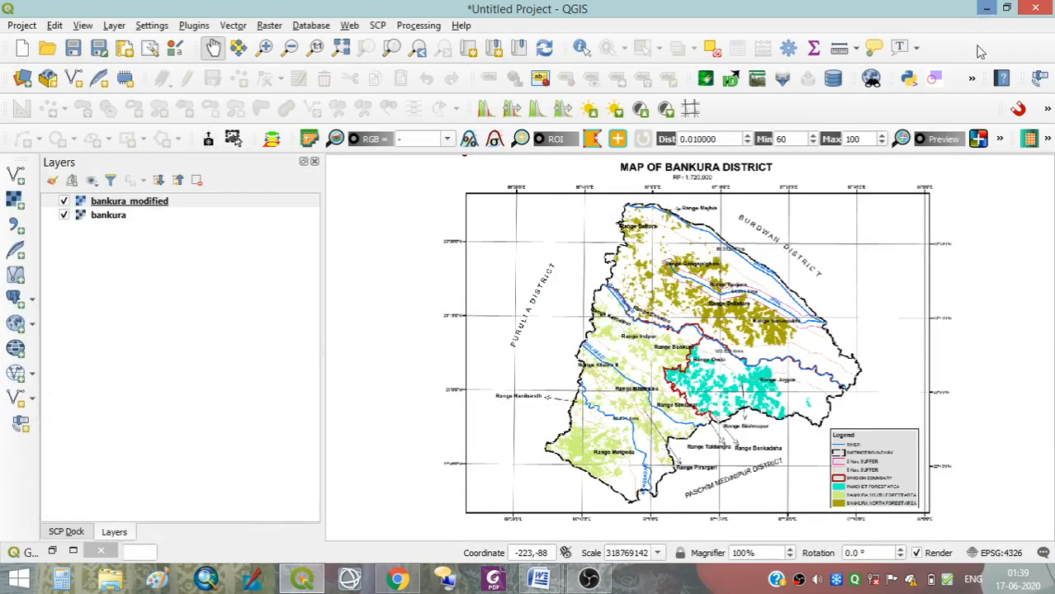
click(116, 217)
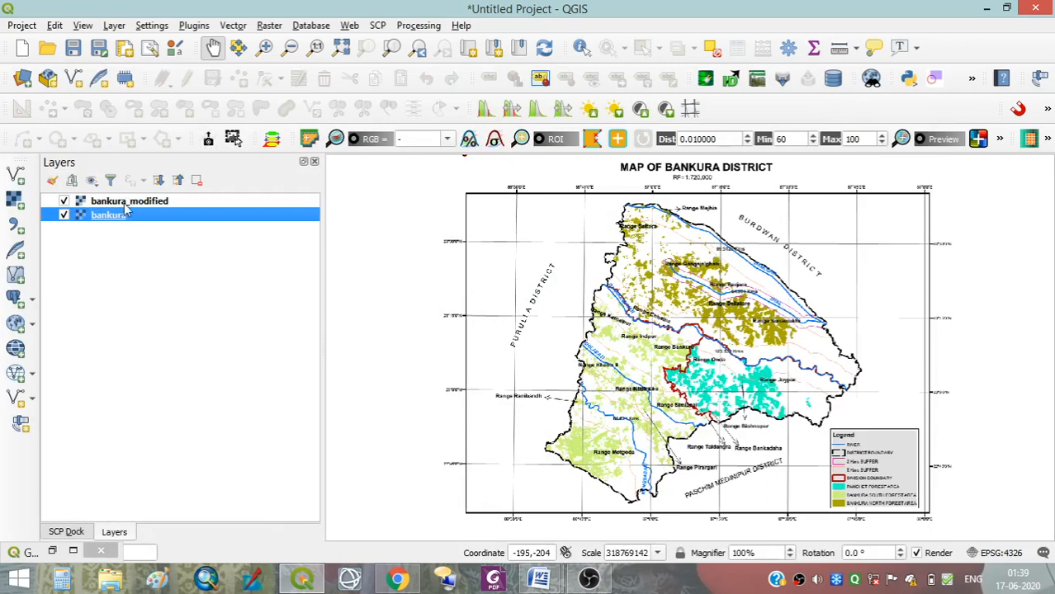
click(125, 204)
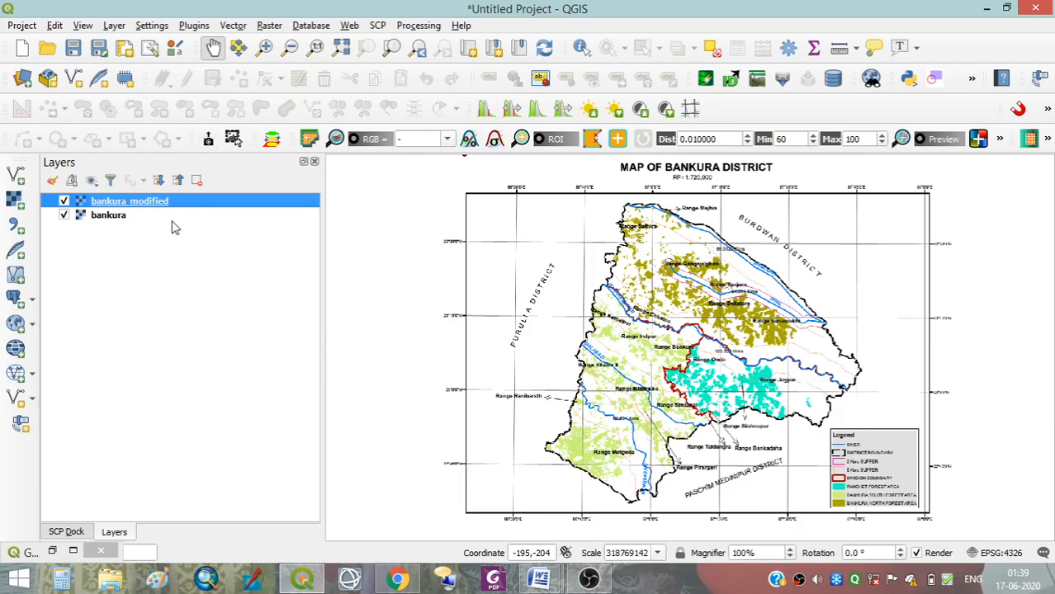
click(108, 218)
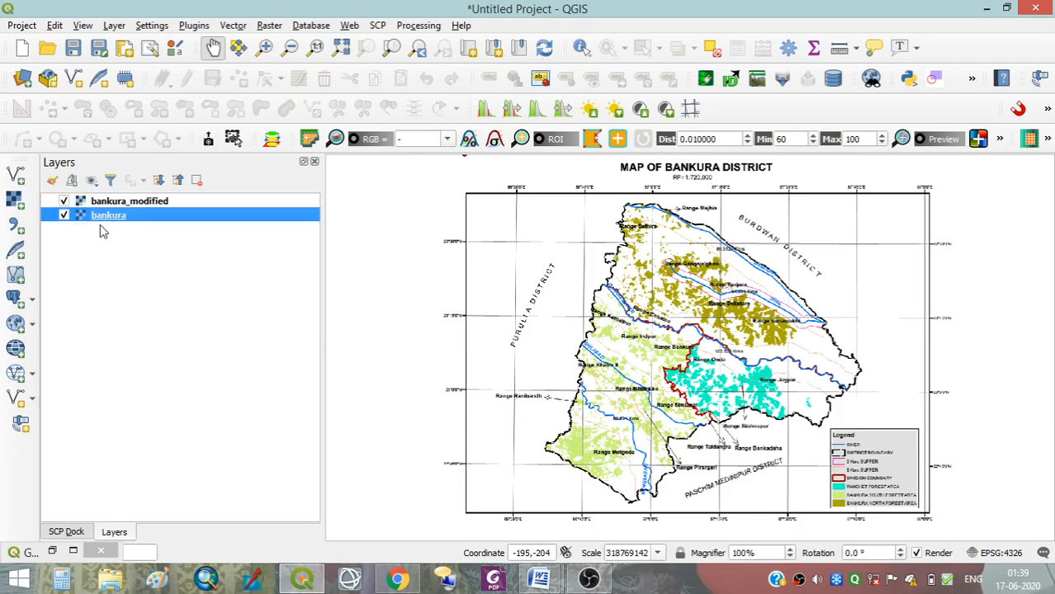
right_click(122, 217)
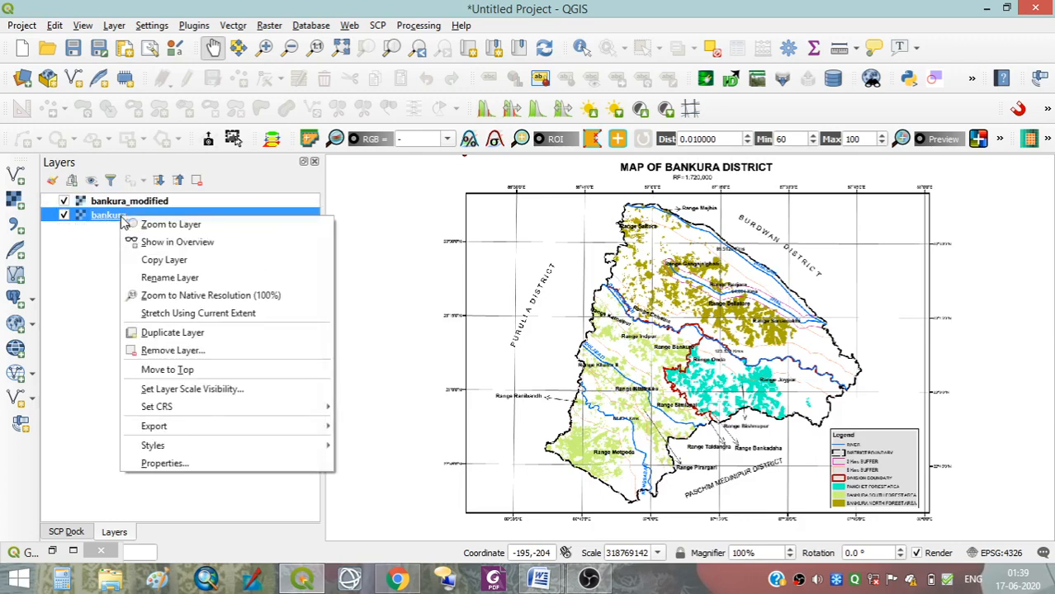
click(189, 355)
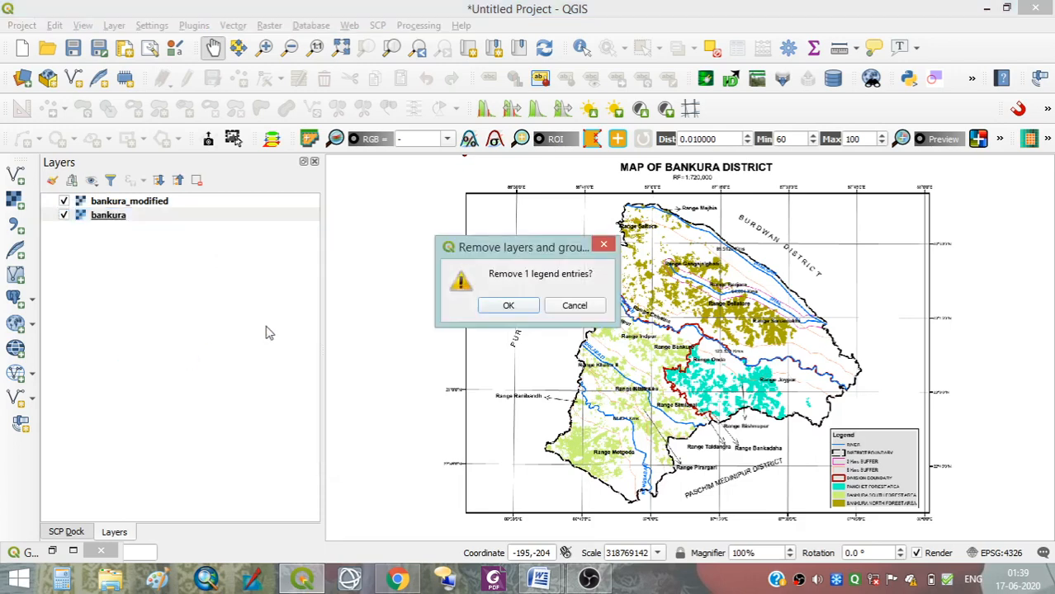
click(509, 307)
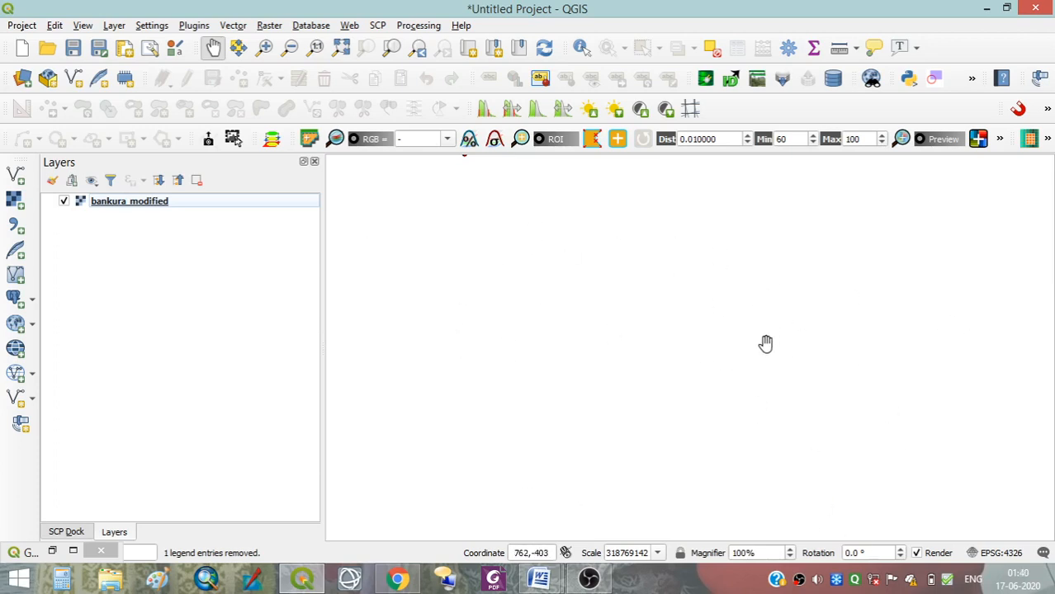
Zoom the map canvas to the full extent of the georeferenced bankura_modified layer.
right_click(138, 204)
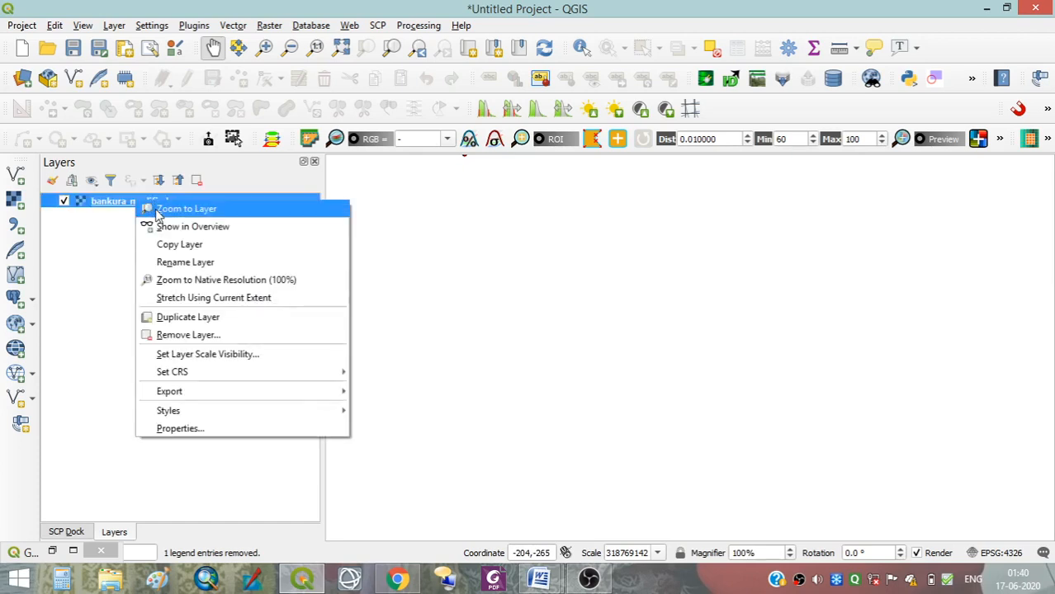
click(186, 209)
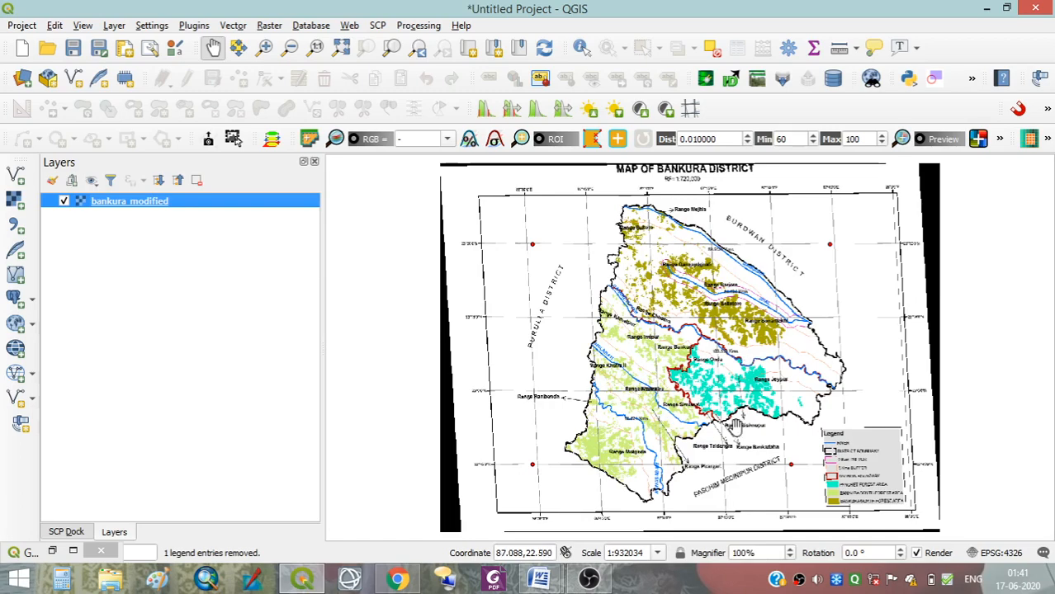
click(588, 578)
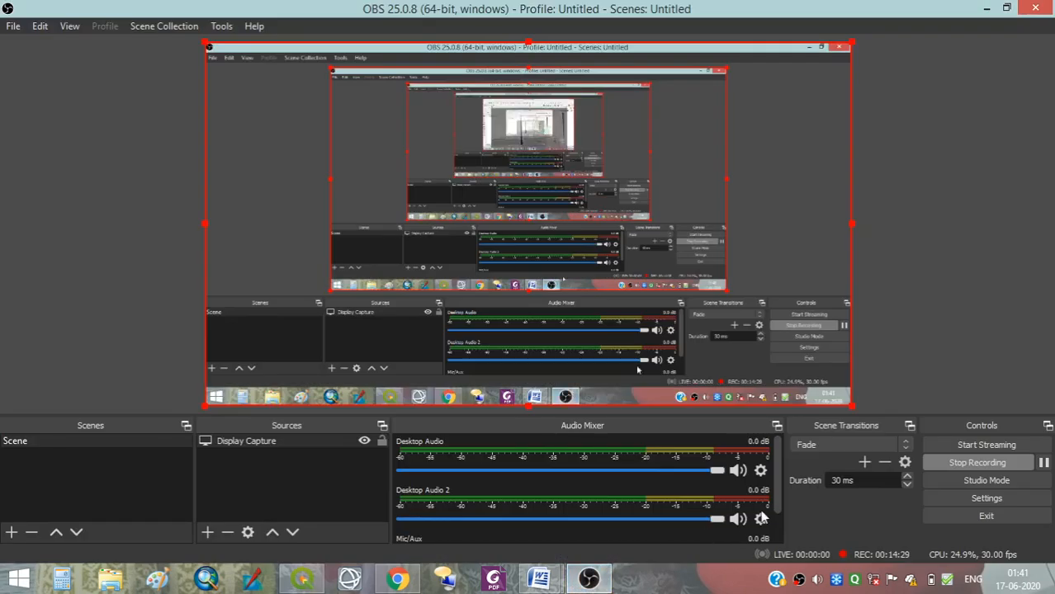